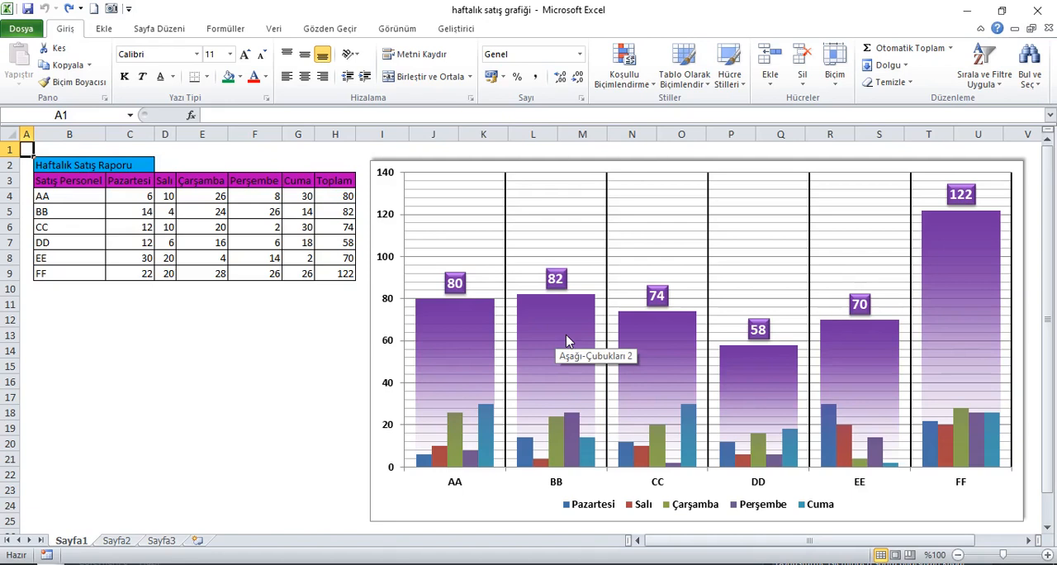
Copy the weekly sales table B2:H9 from Sayfa1 and paste it at B2 on Sayfa2
left_click_drag(50, 165, 335, 274)
left_click(66, 64)
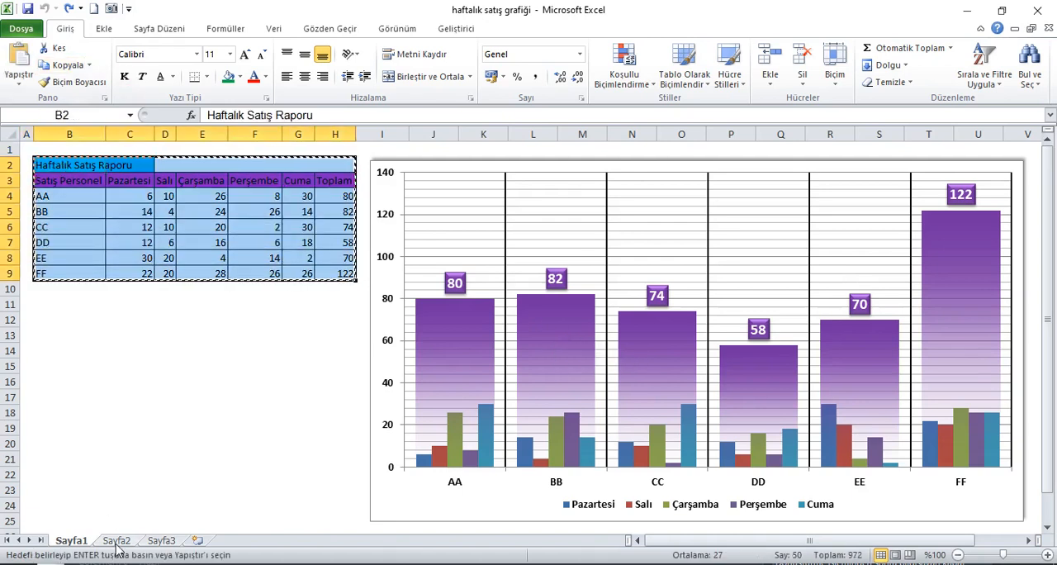
left_click(116, 541)
left_click(88, 167)
left_click(20, 62)
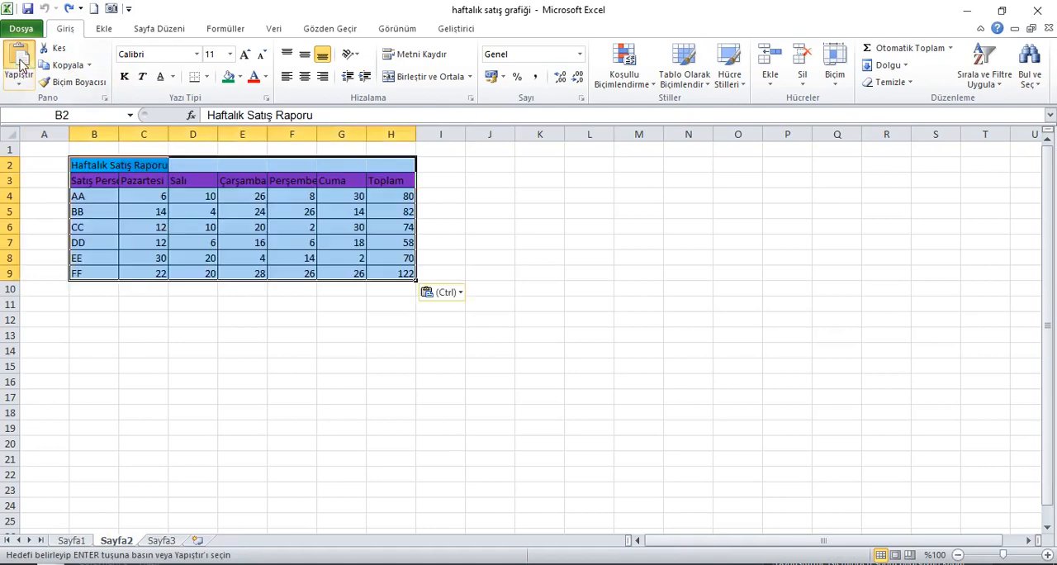
Narrow the empty column A on Sayfa2 to a slim margin beside the table
left_click(41, 135)
left_click_drag(70, 137, 36, 147)
left_click(31, 151)
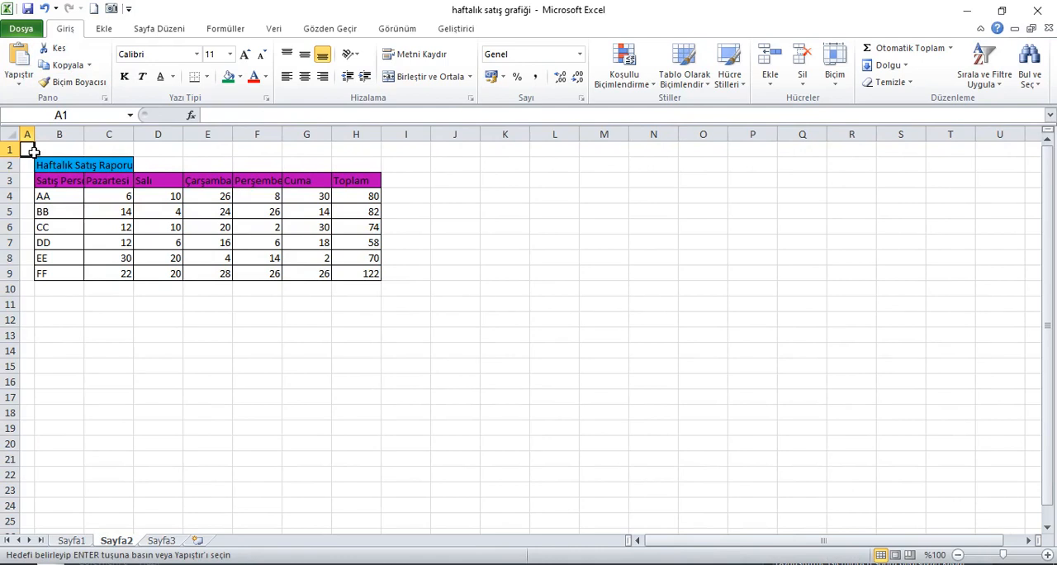
left_click_drag(60, 183, 64, 275)
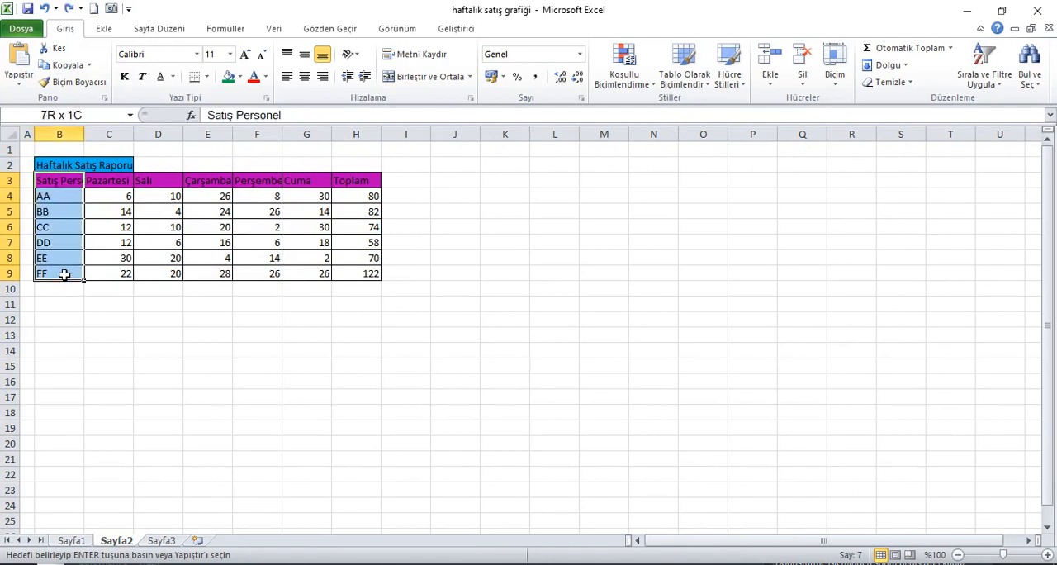
left_click_drag(114, 188, 314, 273)
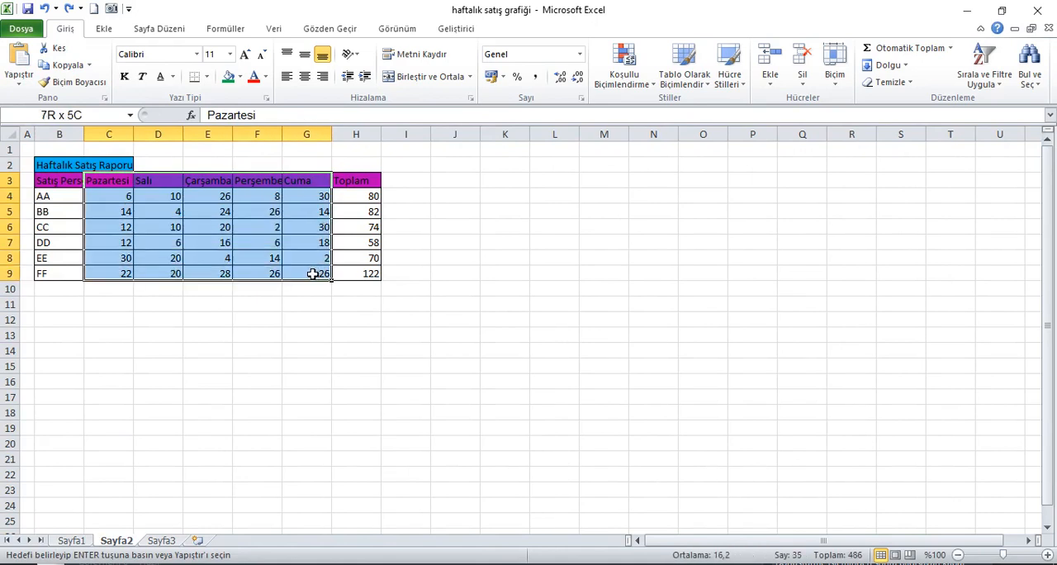
left_click_drag(357, 183, 358, 273)
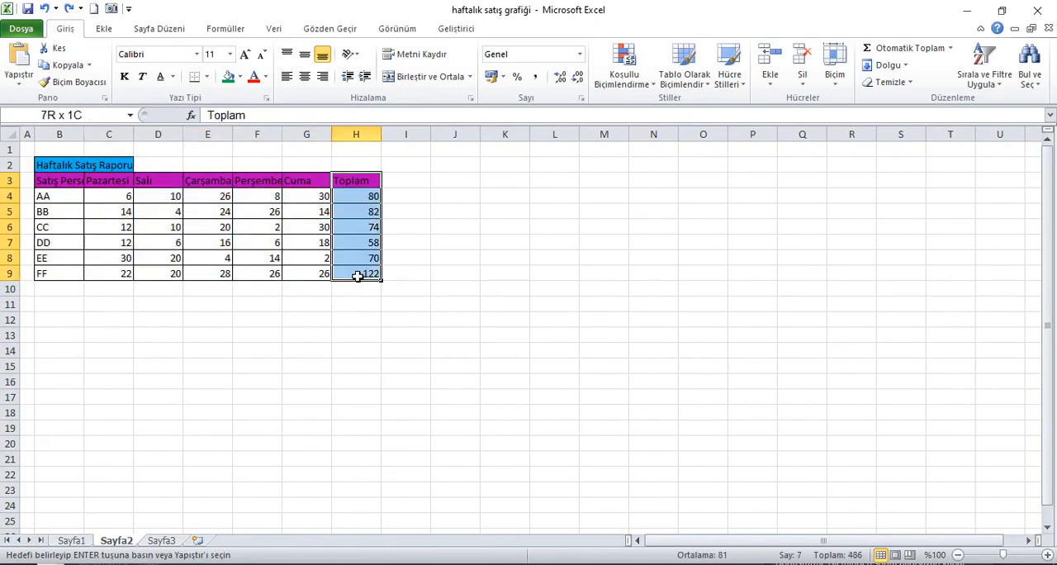
Autofit columns C through H to their contents and widen column B to fit the Satış Personel heading
left_click(125, 137)
left_click_drag(125, 137, 327, 142)
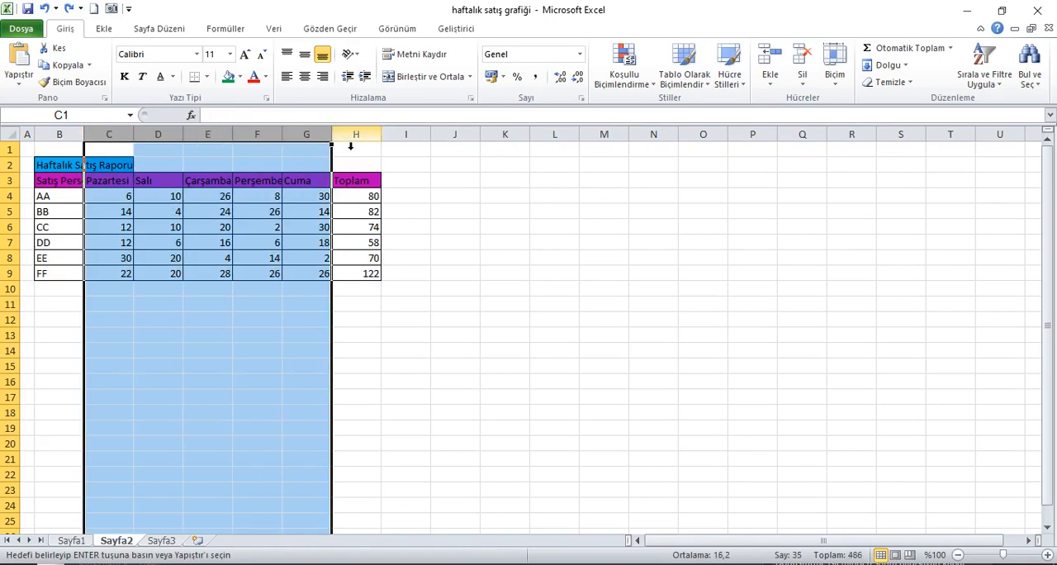
double_click(138, 138)
left_click(315, 139)
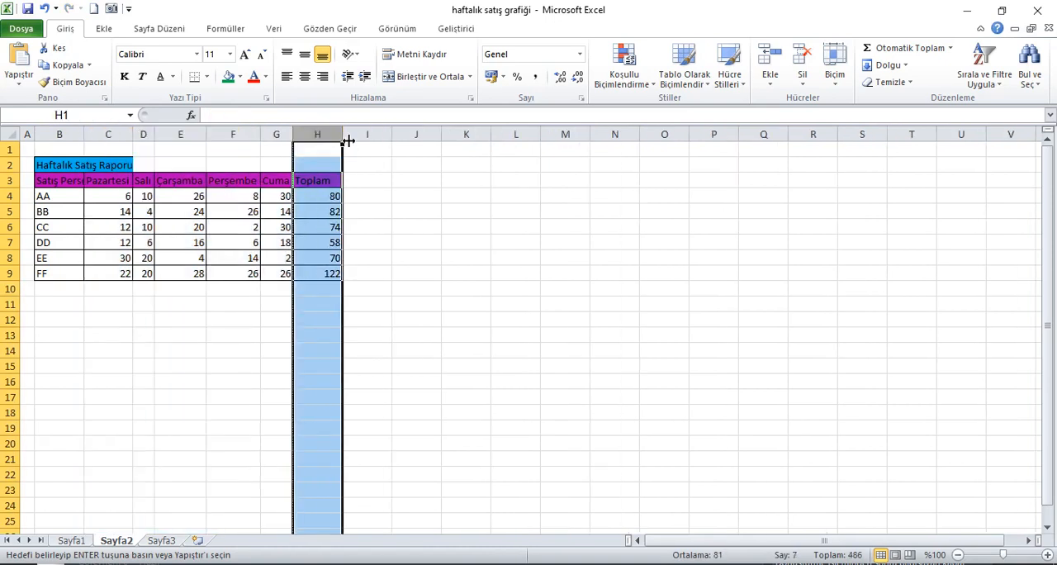
double_click(344, 139)
left_click(76, 137)
left_click_drag(95, 140, 114, 142)
left_click(27, 149)
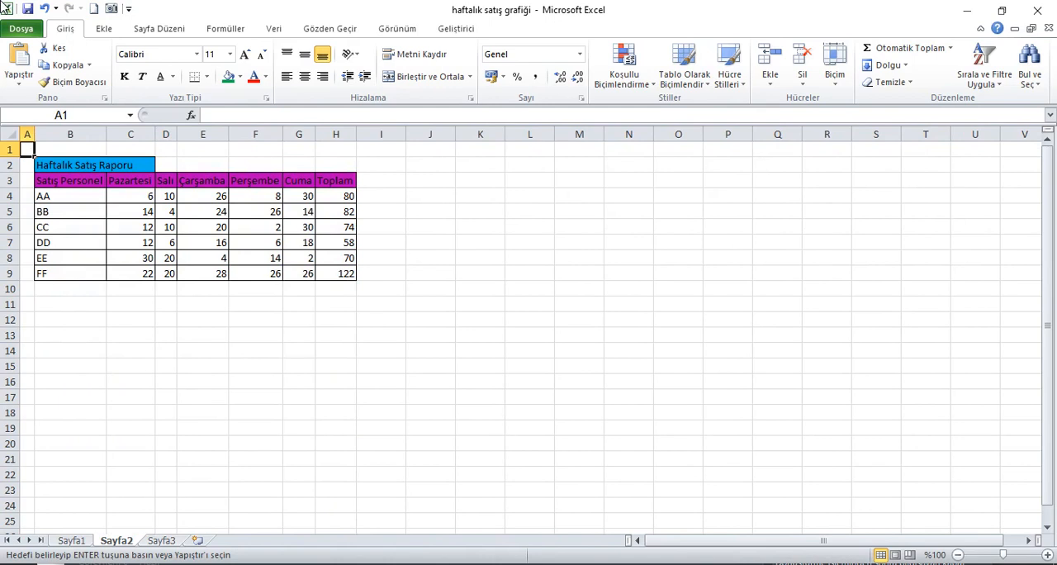
Add an Alt Veri column in I3 and fill I4:I9 with 0
left_click(381, 185)
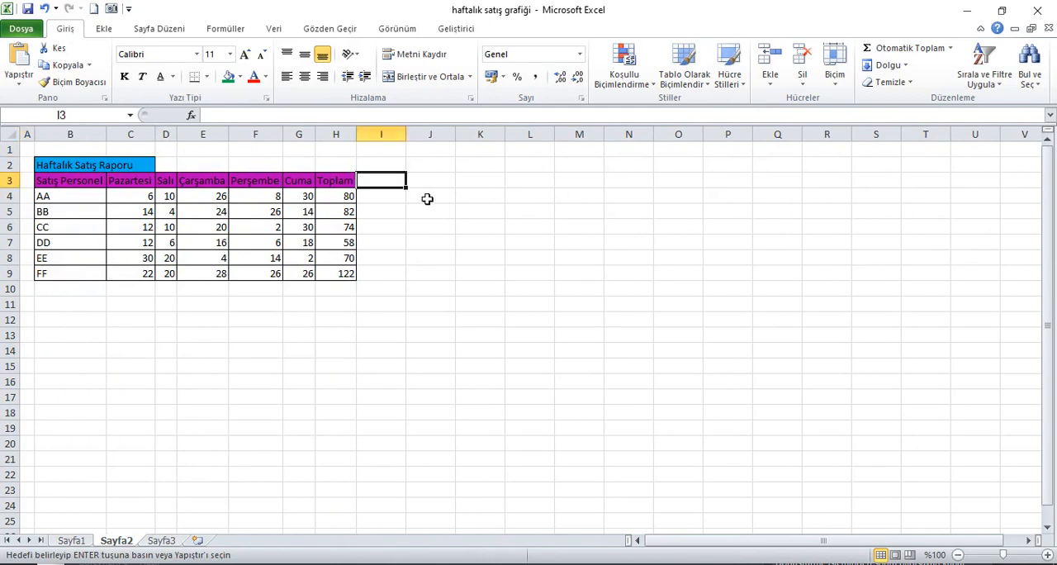
key("Return")
type("Alt V")
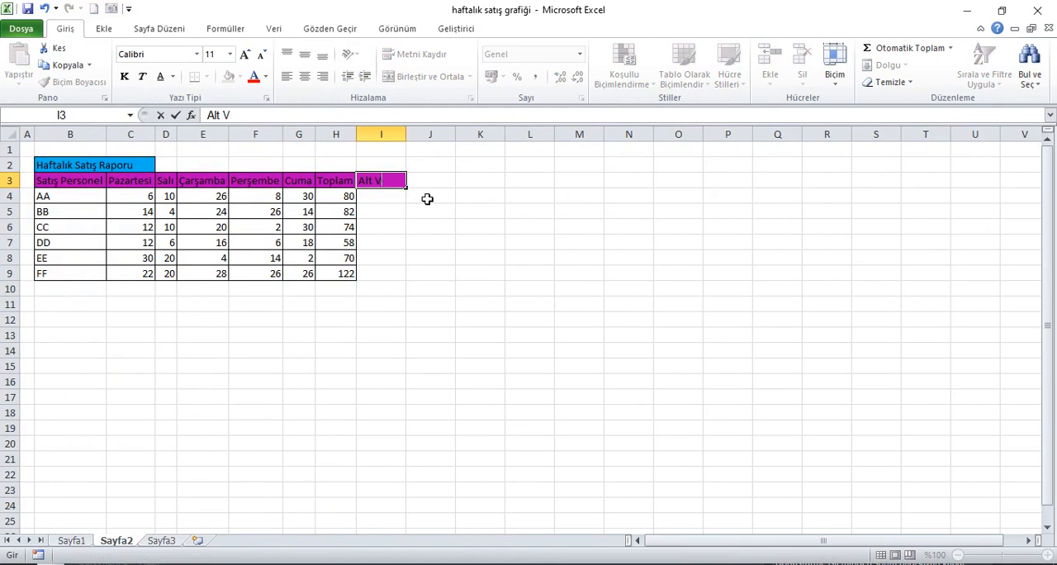
key("Return")
type("0")
key("Return")
left_click_drag(374, 200, 378, 274)
key("ctrl+d")
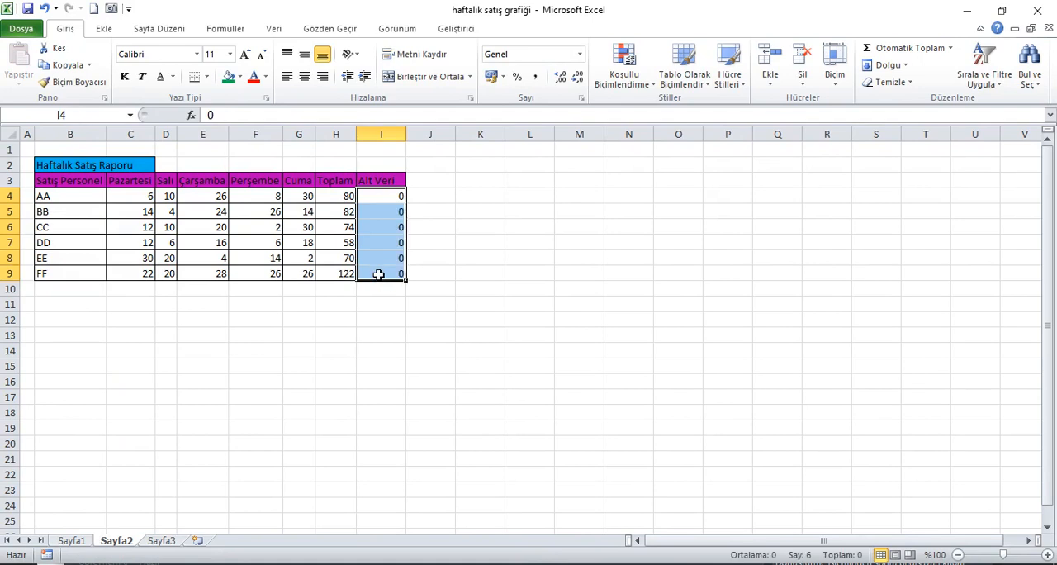
left_click(388, 185)
Insert a 2-D clustered column chart from B3:I9, then move it beside the table and enlarge it
left_click_drag(70, 187, 381, 280)
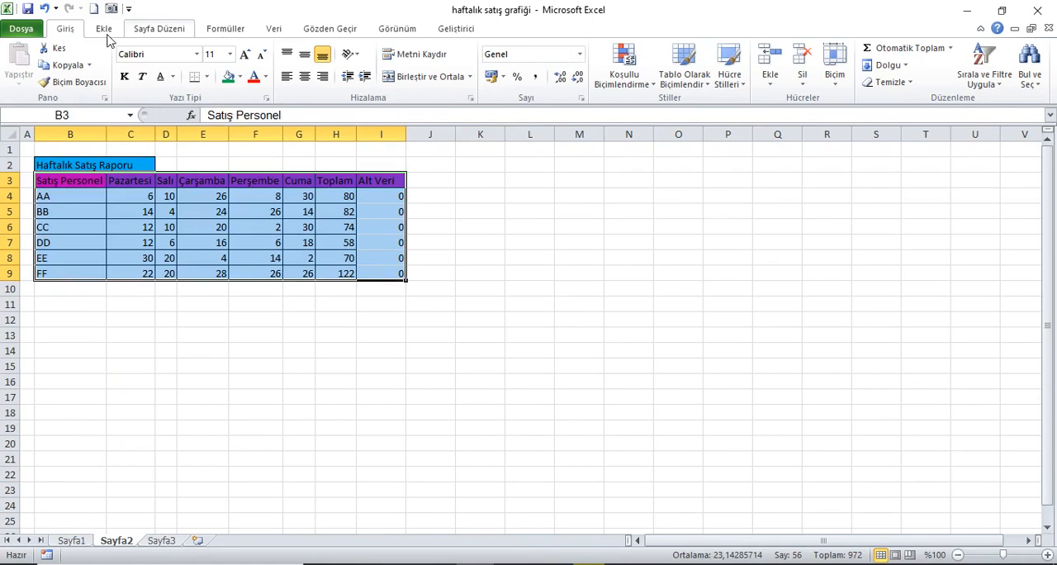
left_click(104, 30)
left_click(301, 86)
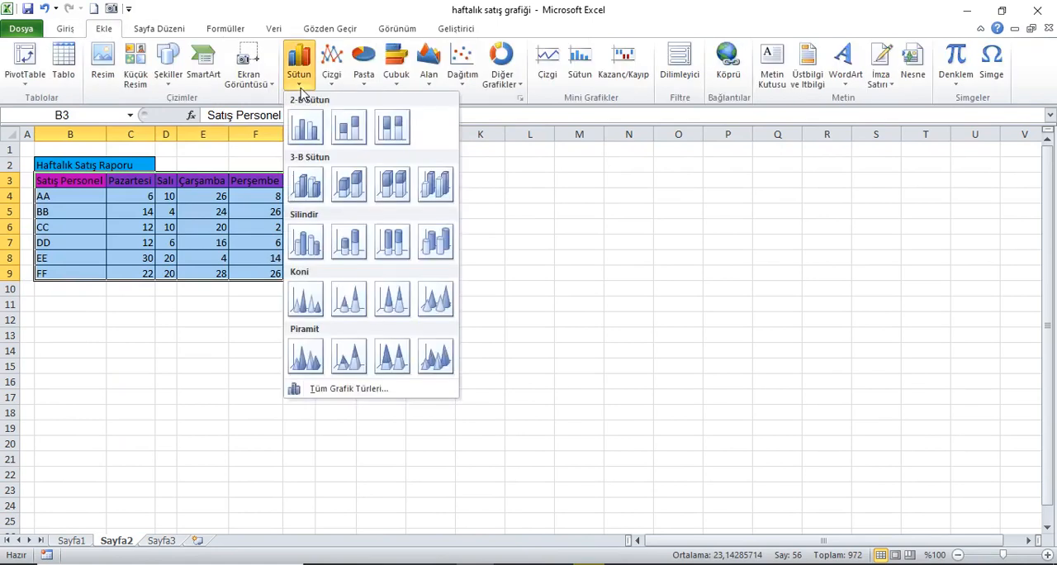
left_click(306, 128)
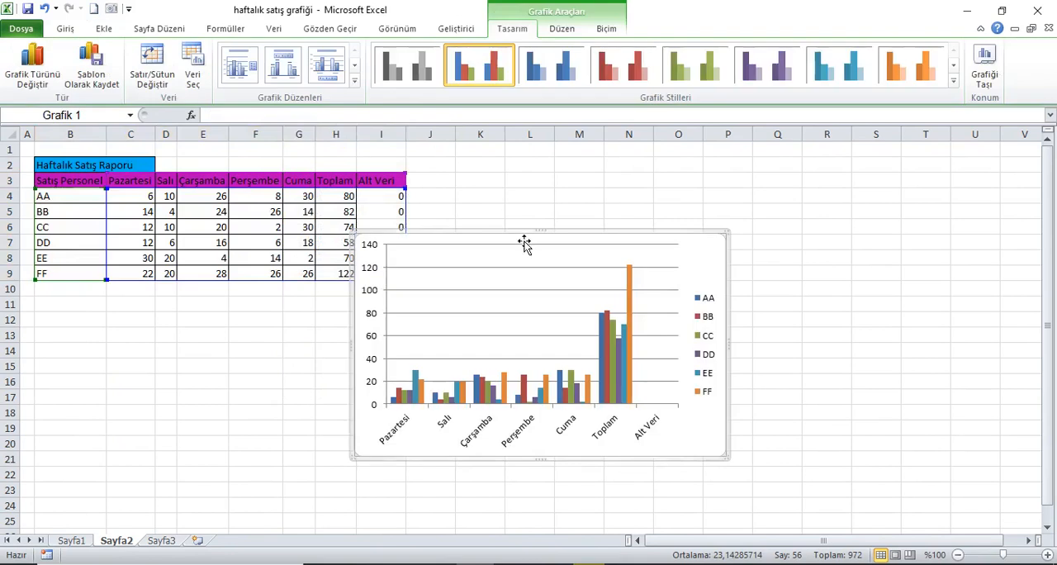
left_click_drag(504, 246, 578, 172)
left_click_drag(805, 390, 956, 518)
Set the chart legend's position to the bottom (Alt)
left_click(929, 339)
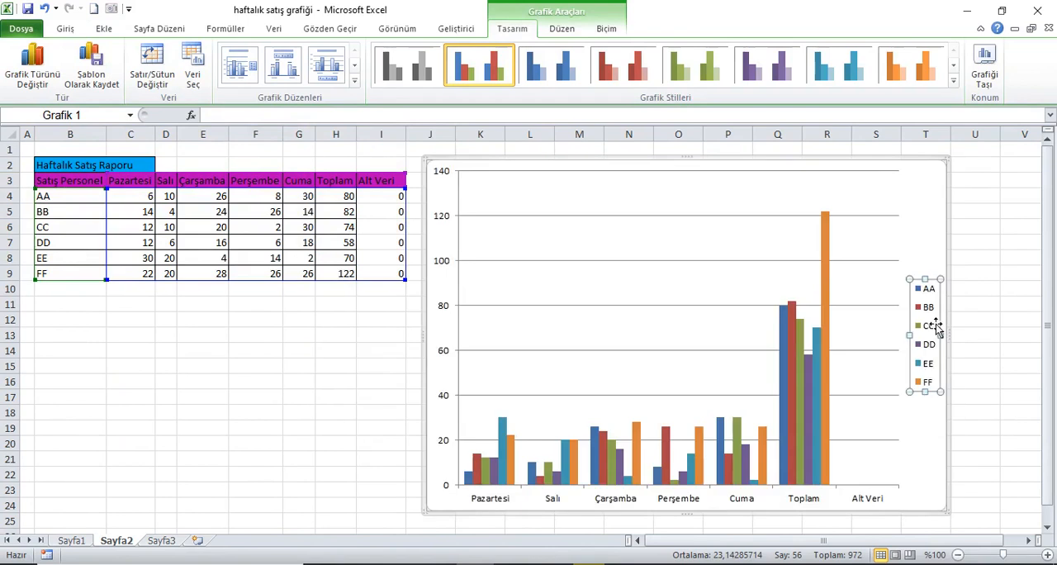
right_click(927, 323)
left_click(836, 442)
left_click(480, 160)
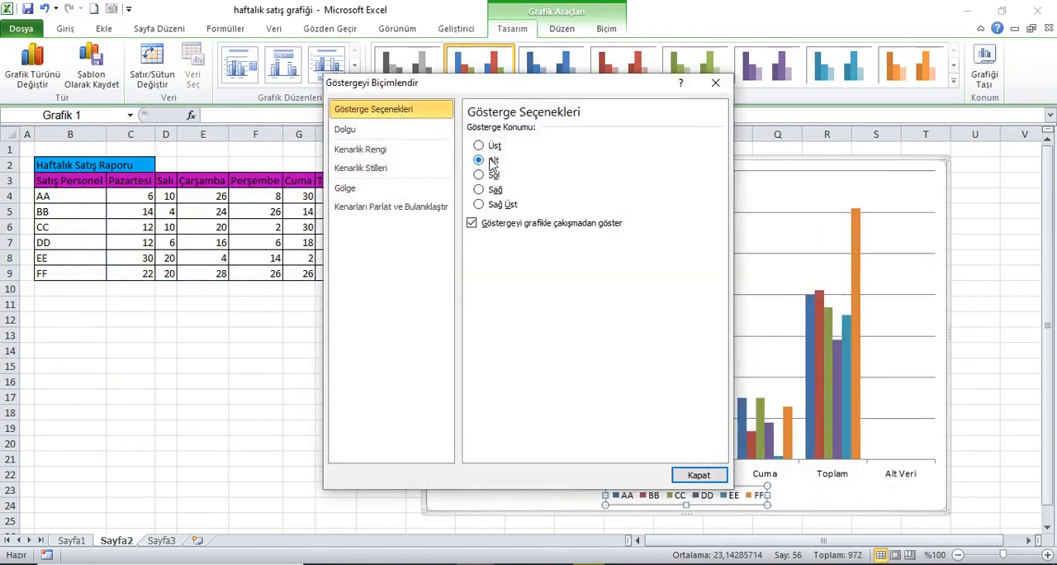
left_click(699, 475)
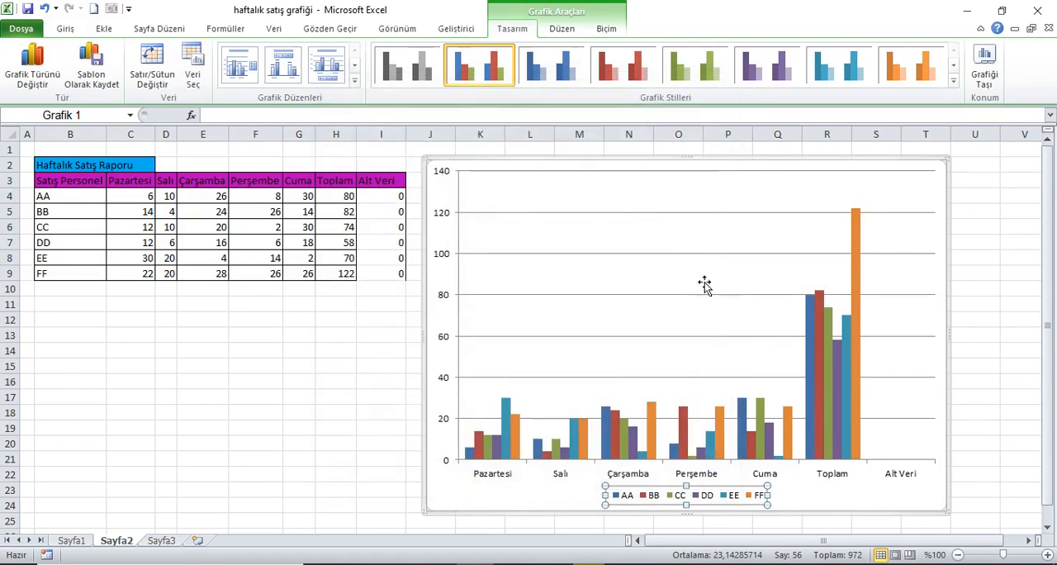
Switch the chart's rows and columns so the sales personnel form the horizontal axis categories
right_click(670, 278)
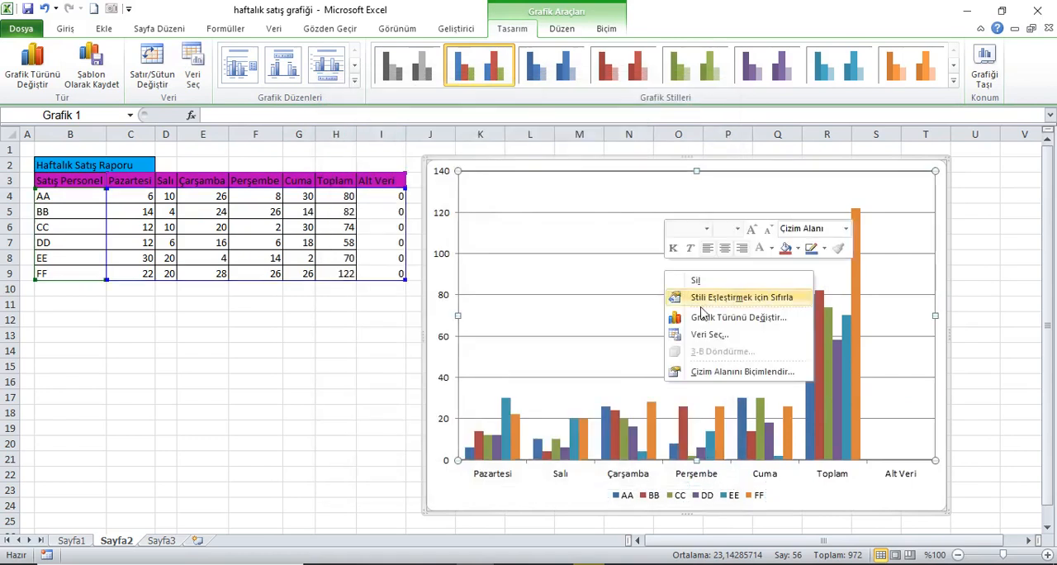
left_click(706, 337)
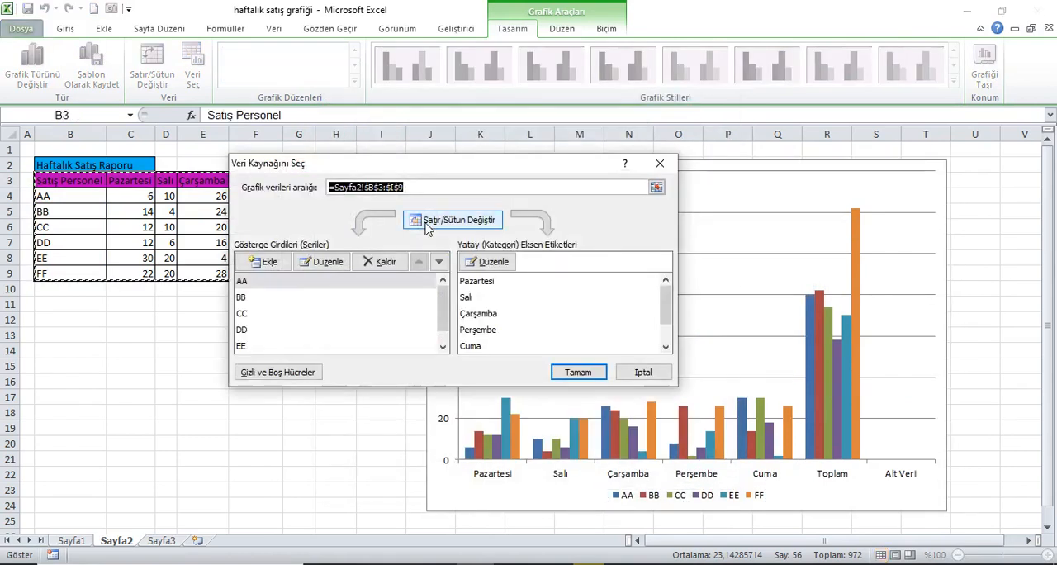
left_click(471, 223)
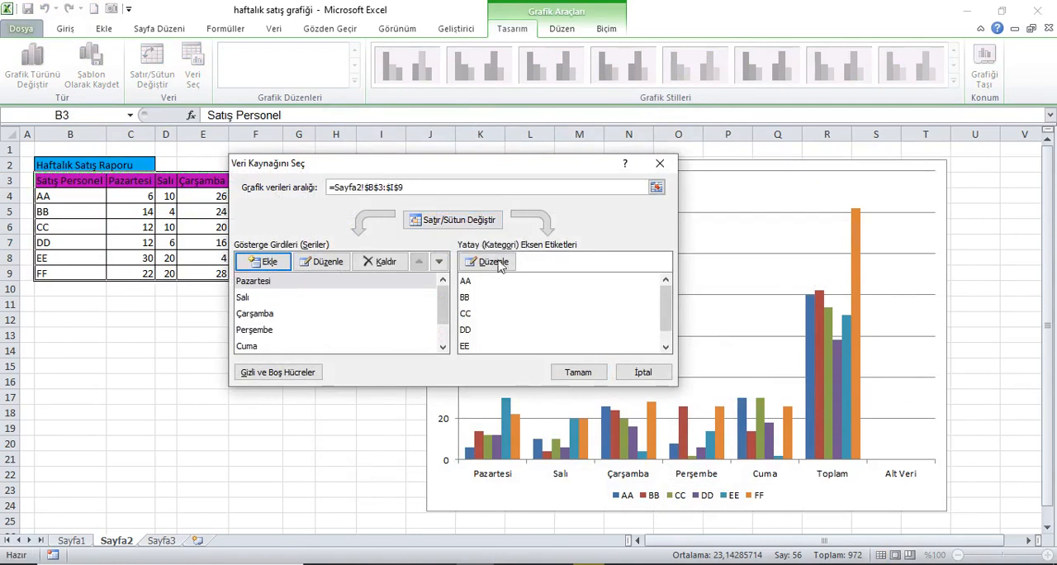
left_click(588, 373)
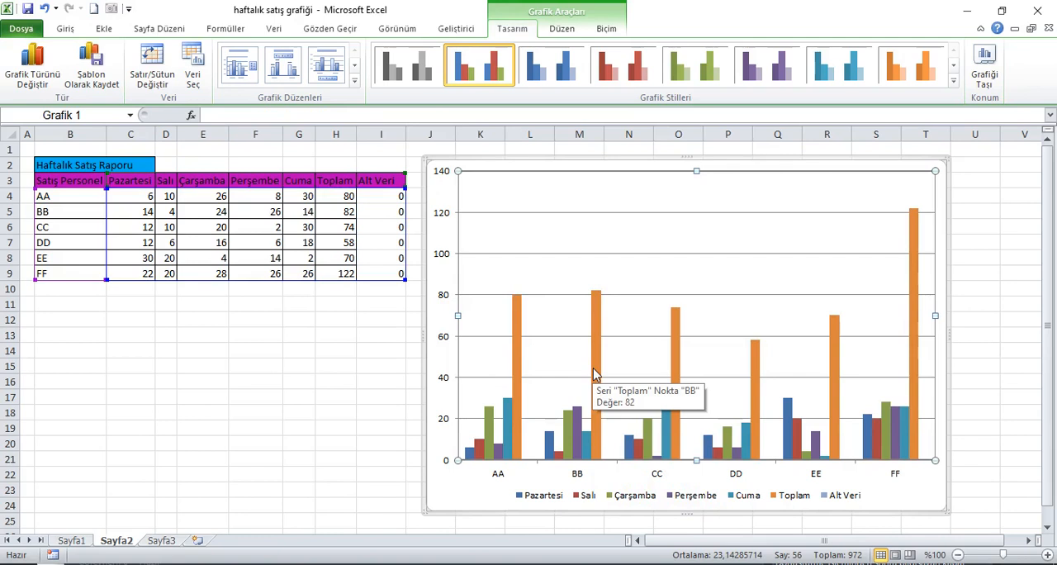
Change the chart type of the Toplam series to a plain line (Çizgi)
left_click(594, 374)
right_click(595, 374)
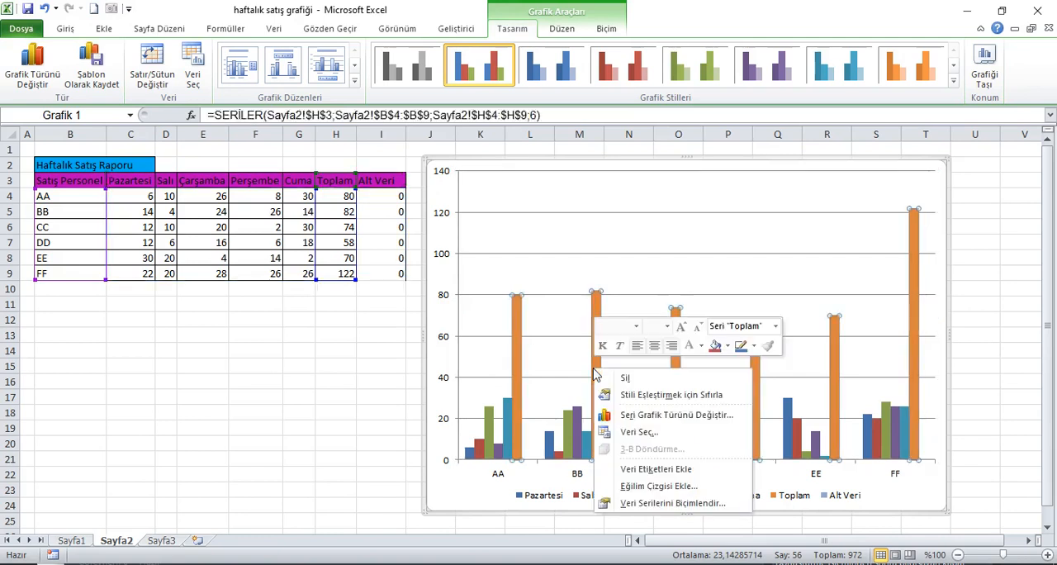
left_click(671, 415)
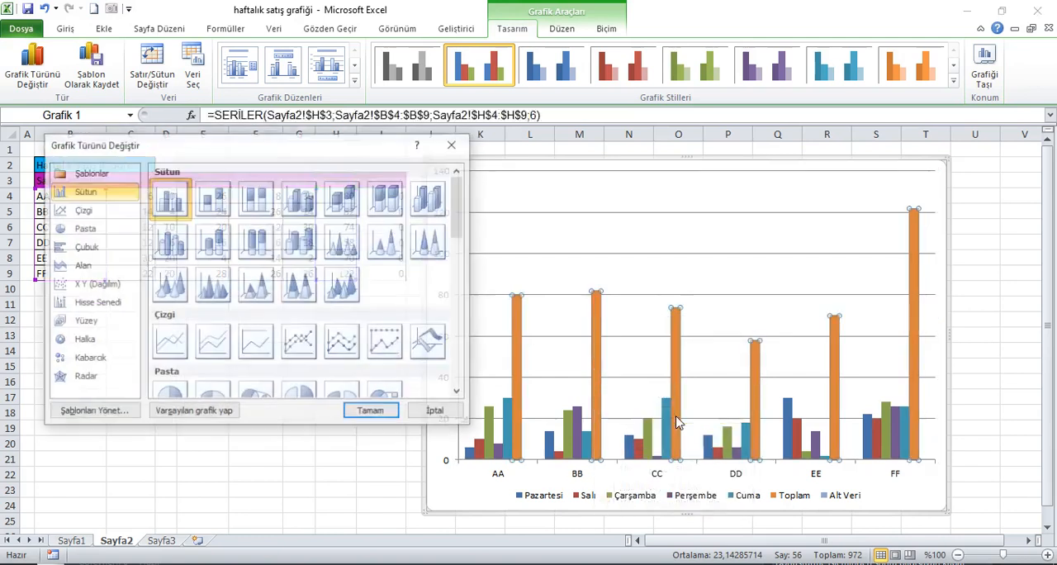
left_click(171, 347)
left_click(368, 410)
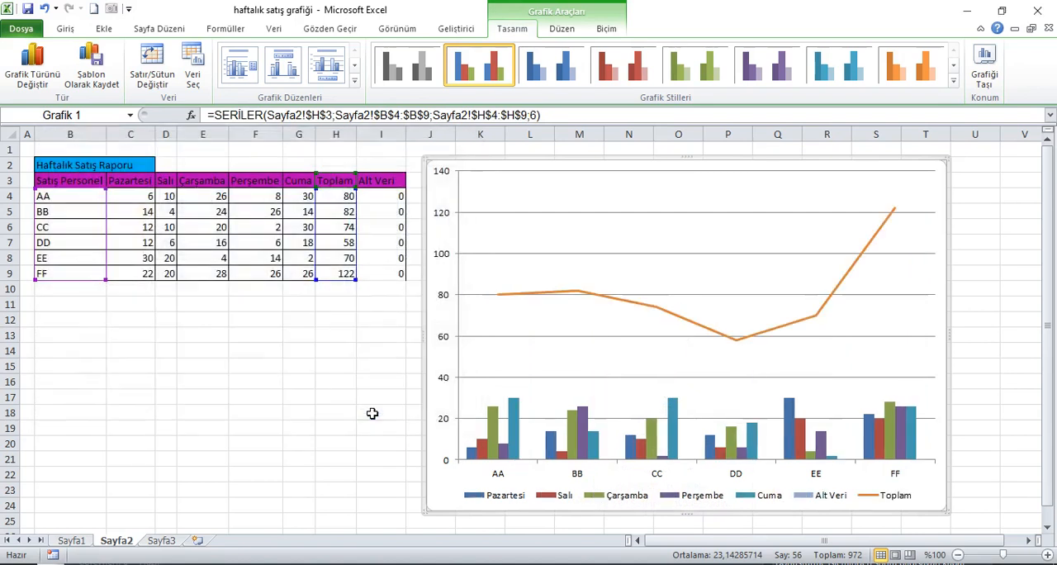
Set the Alt Veri value of salesperson AA in I4 to 100
left_click(388, 203)
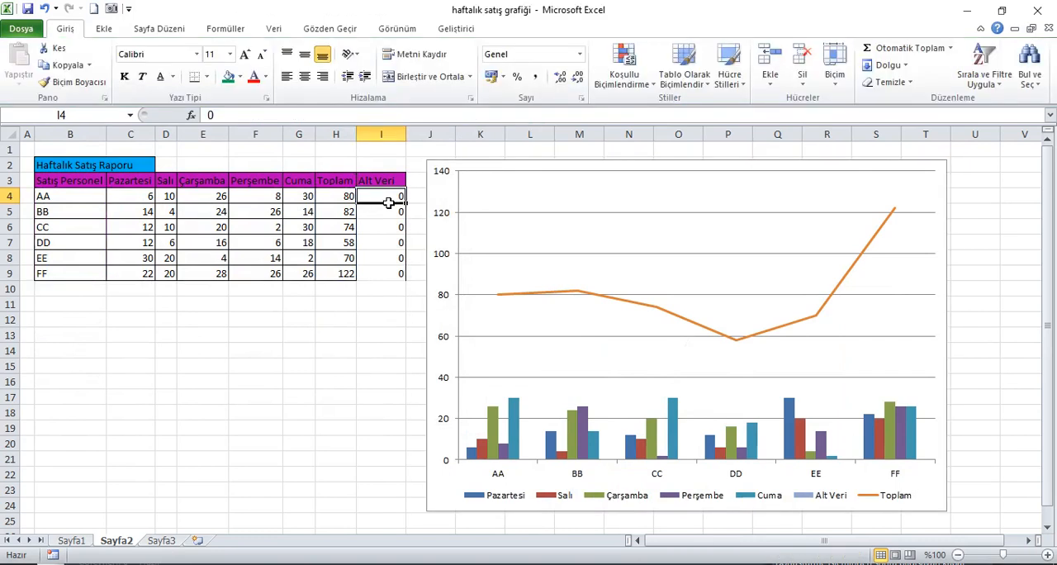
type("100")
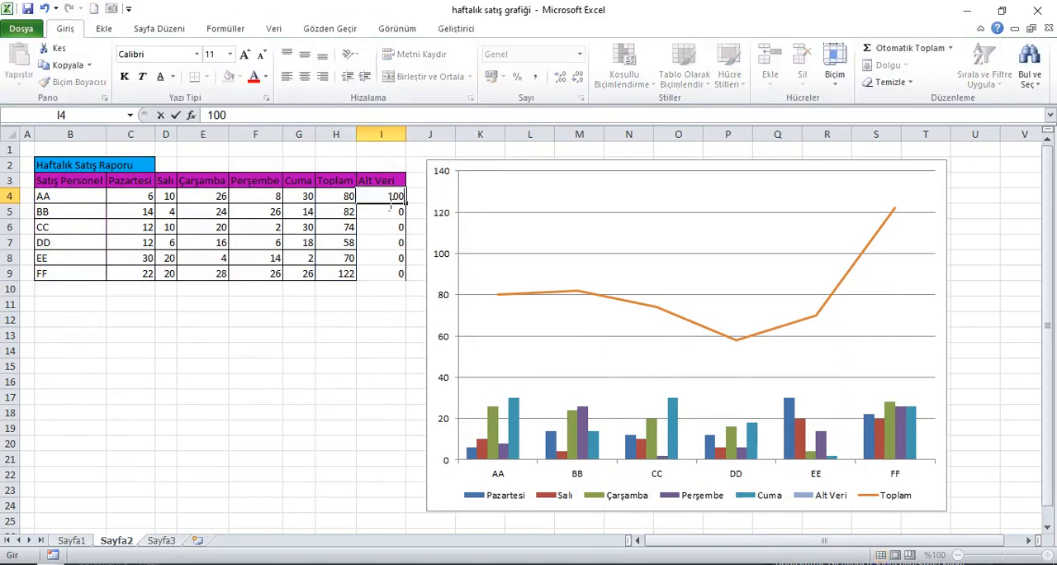
key("Return")
Change the chart type of the Alt Veri series to a plain line (Çizgi)
left_click(526, 345)
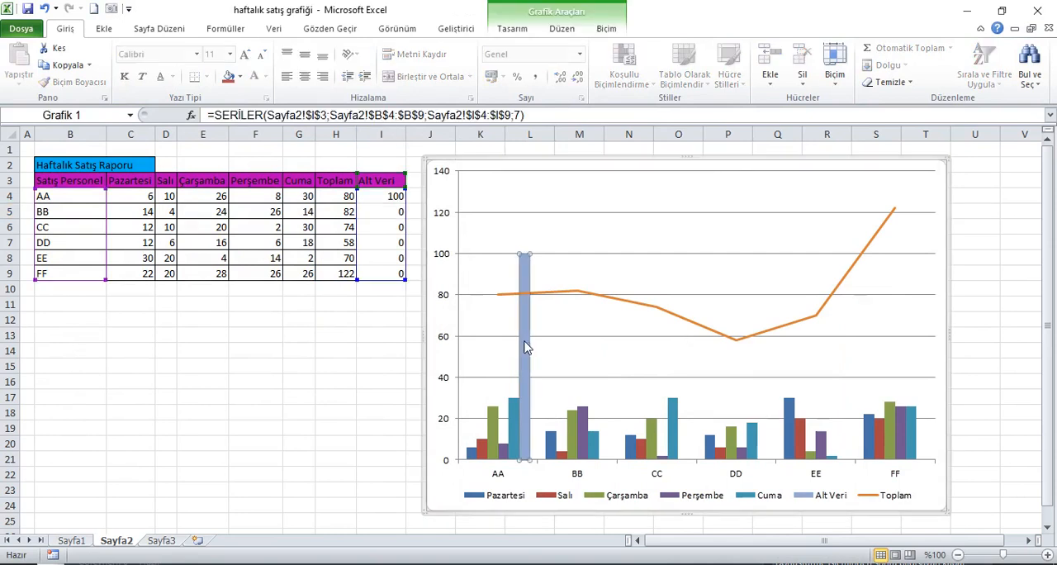
right_click(524, 348)
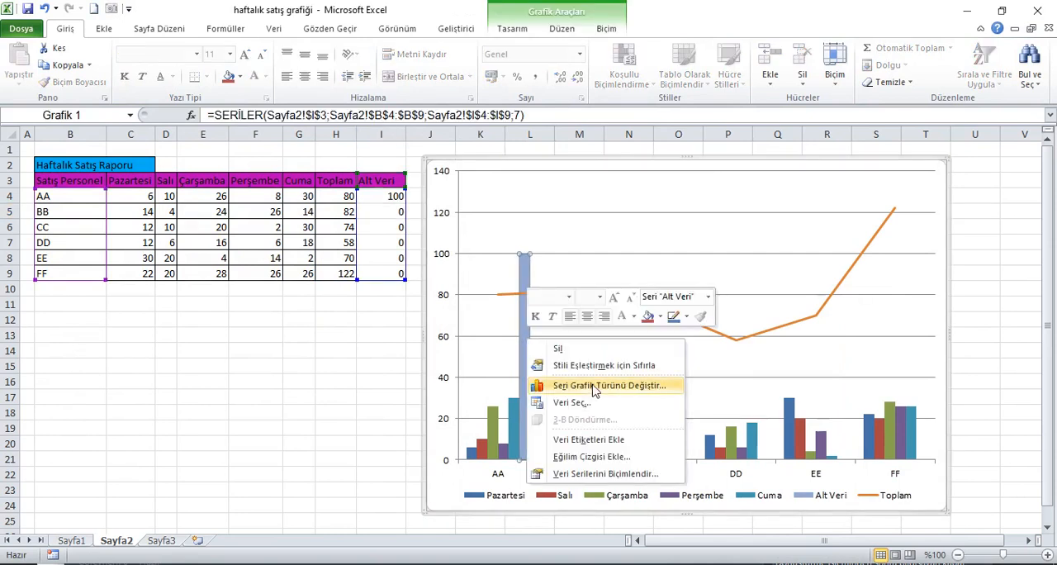
left_click(594, 386)
left_click(170, 345)
left_click(370, 411)
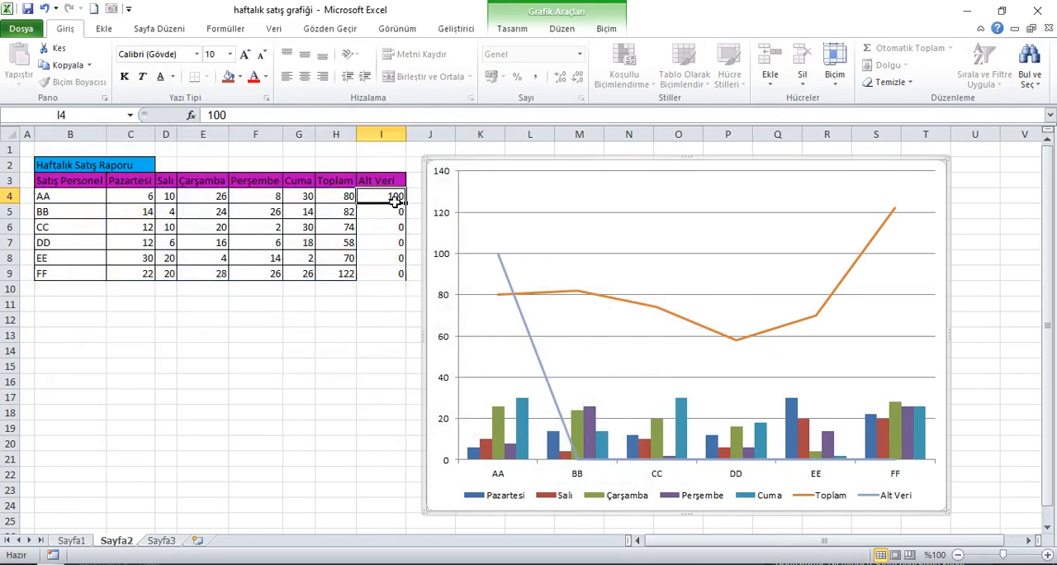
Set AA's Alt Veri value in I4 back to 0
left_click(392, 198)
type("0")
key("Return")
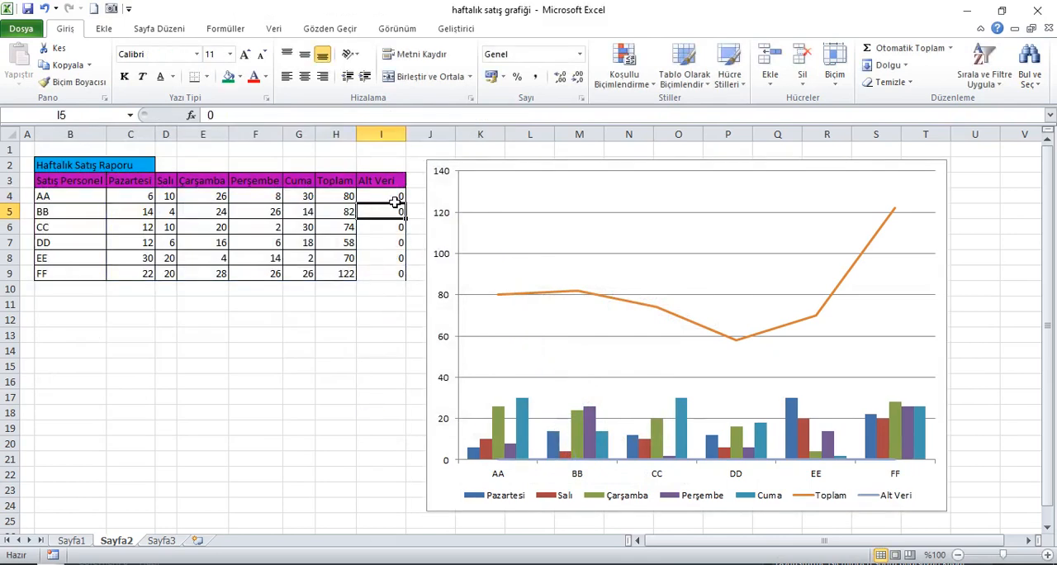
Add up/down bars to the chart's Toplam line series
left_click(593, 299)
left_click(562, 29)
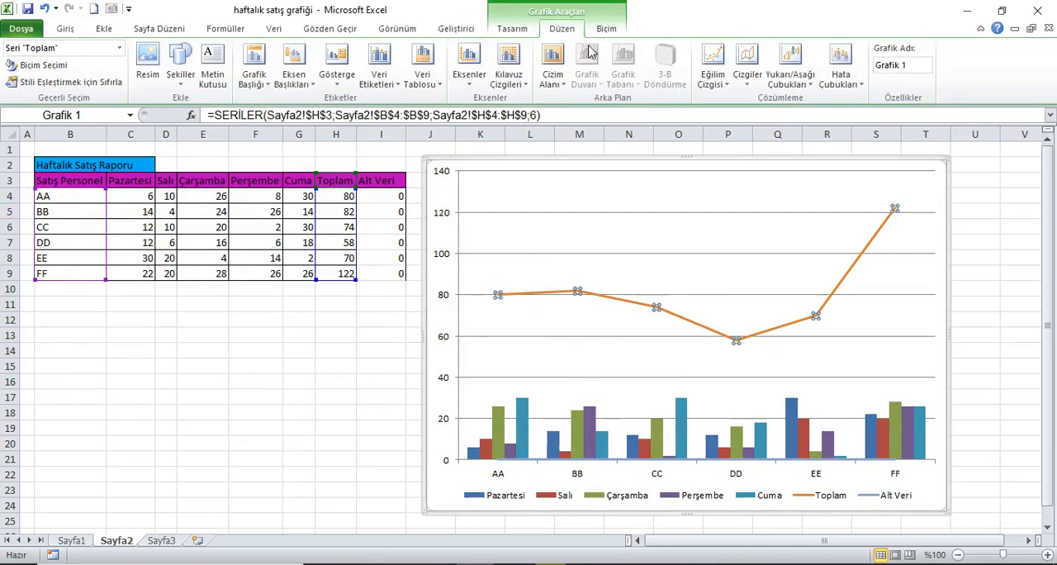
left_click(790, 76)
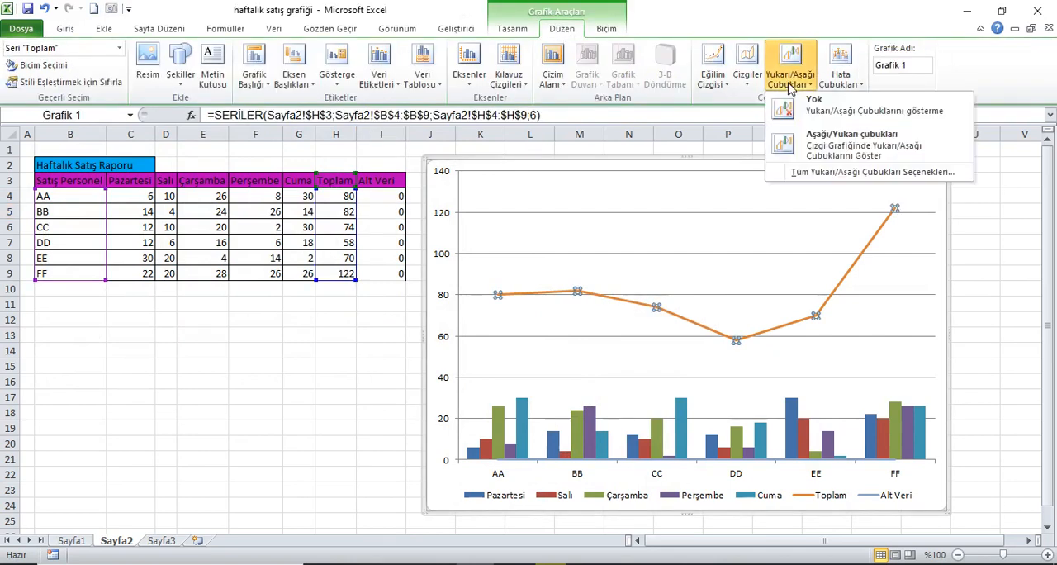
left_click(823, 149)
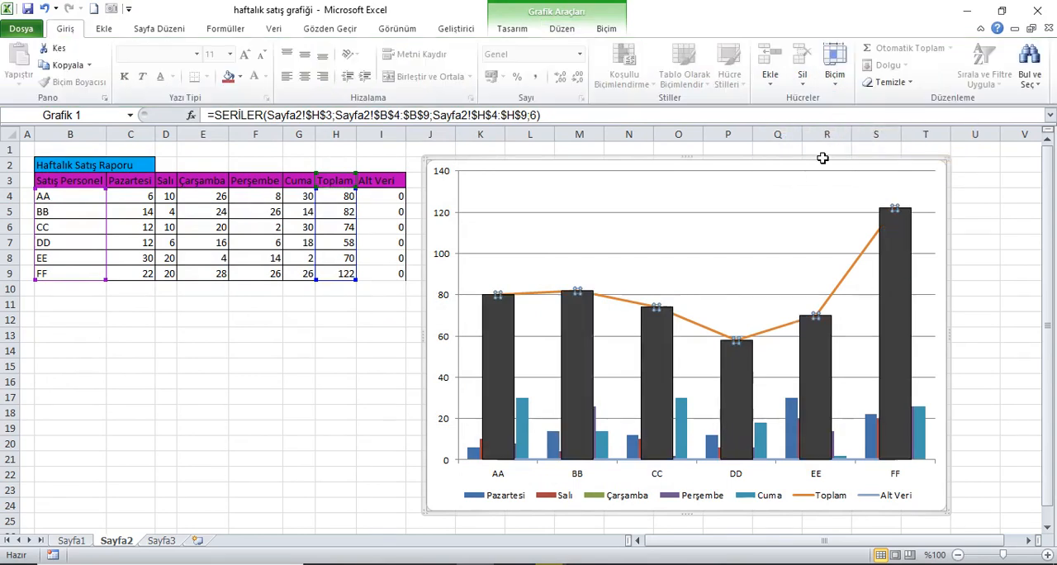
Set the gap width of the Toplam series to 24% in its series formatting options
right_click(853, 271)
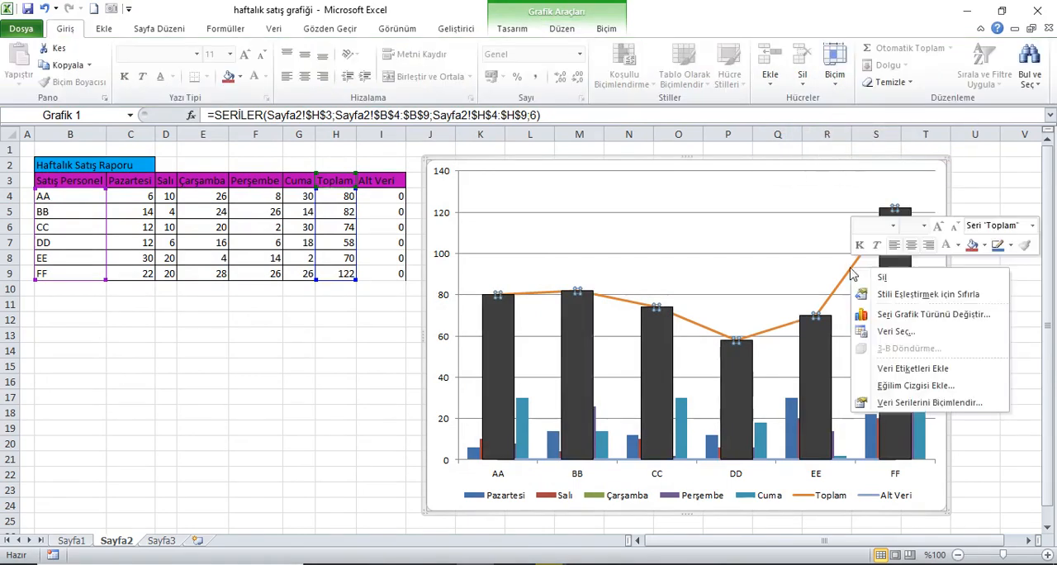
left_click(909, 403)
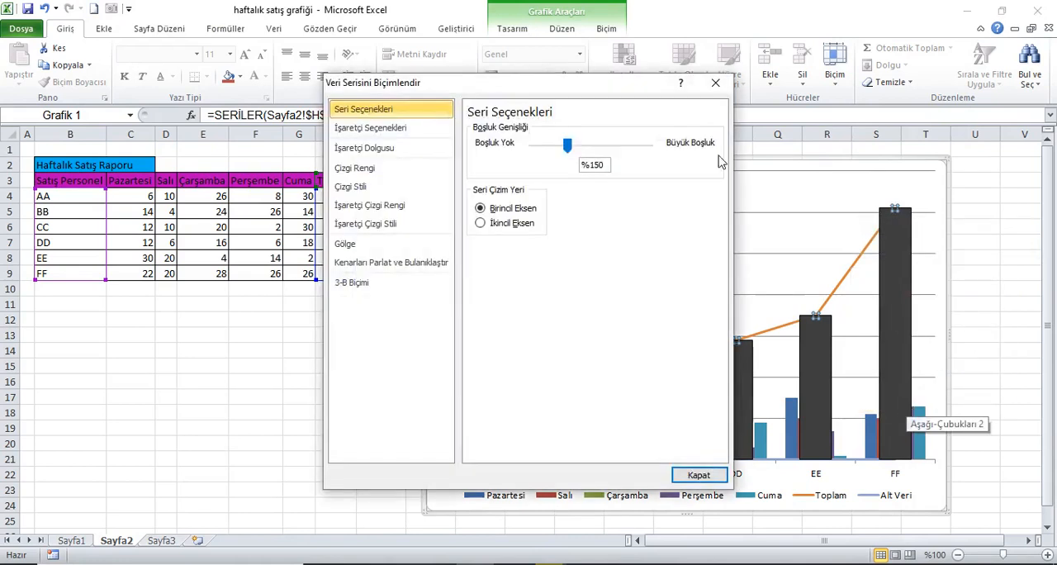
left_click_drag(597, 86, 296, 122)
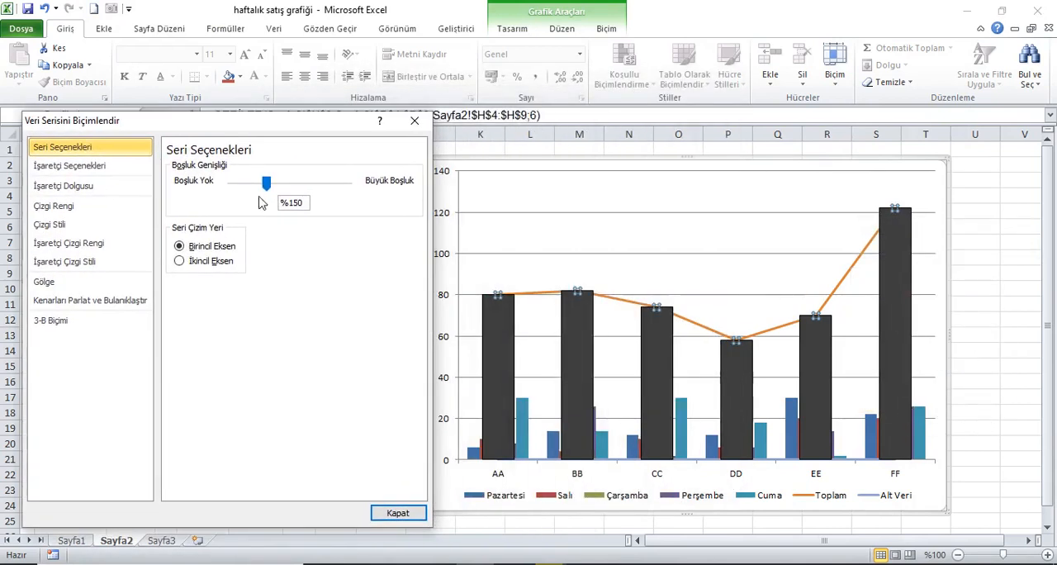
left_click_drag(266, 182, 249, 190)
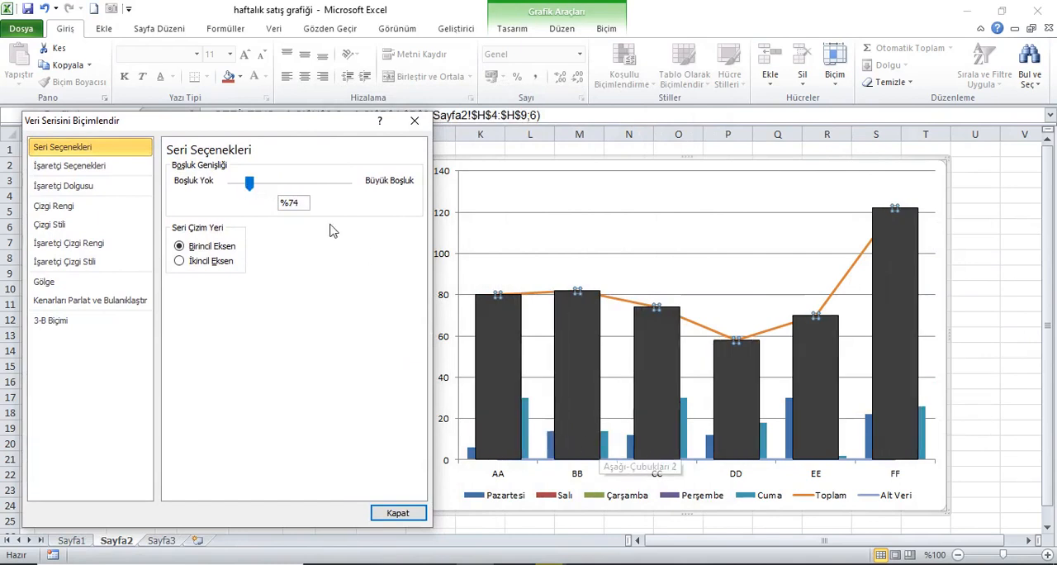
left_click_drag(250, 187, 236, 187)
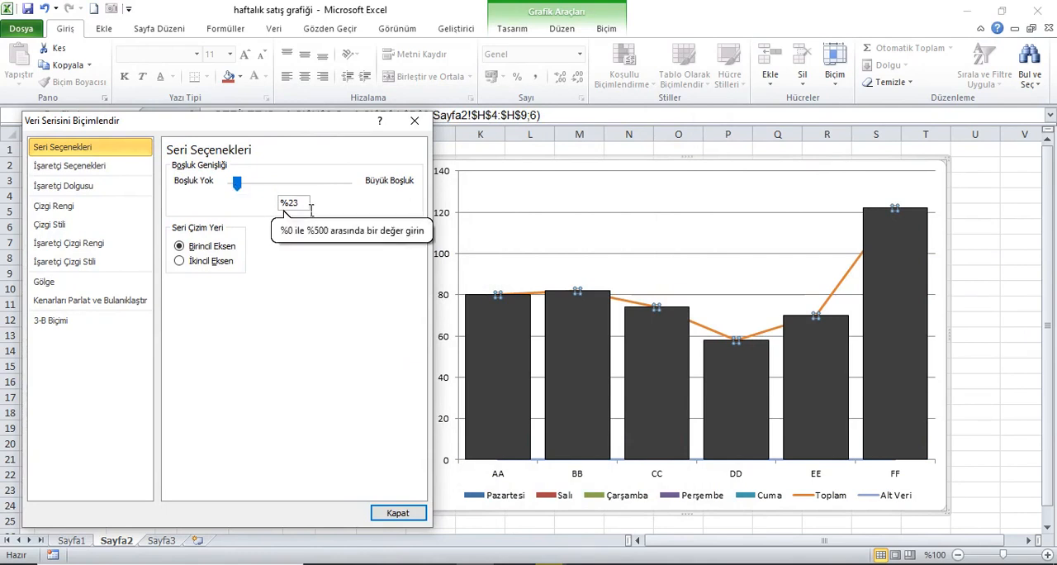
left_click_drag(309, 206, 277, 208)
type("24")
key("Return")
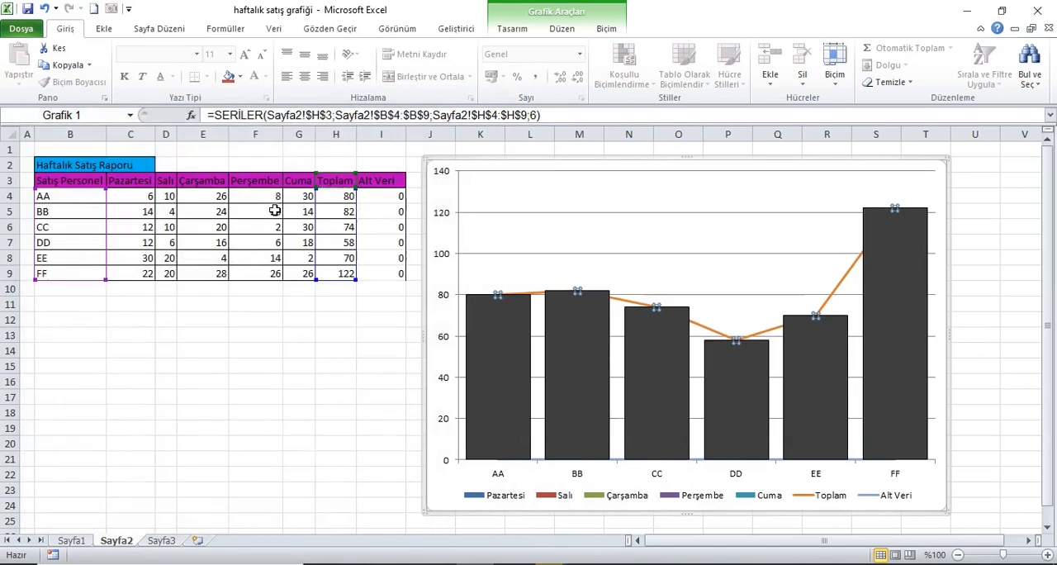
Set the gap width of the Toplam series to 25%
right_click(523, 296)
left_click(715, 334)
right_click(716, 334)
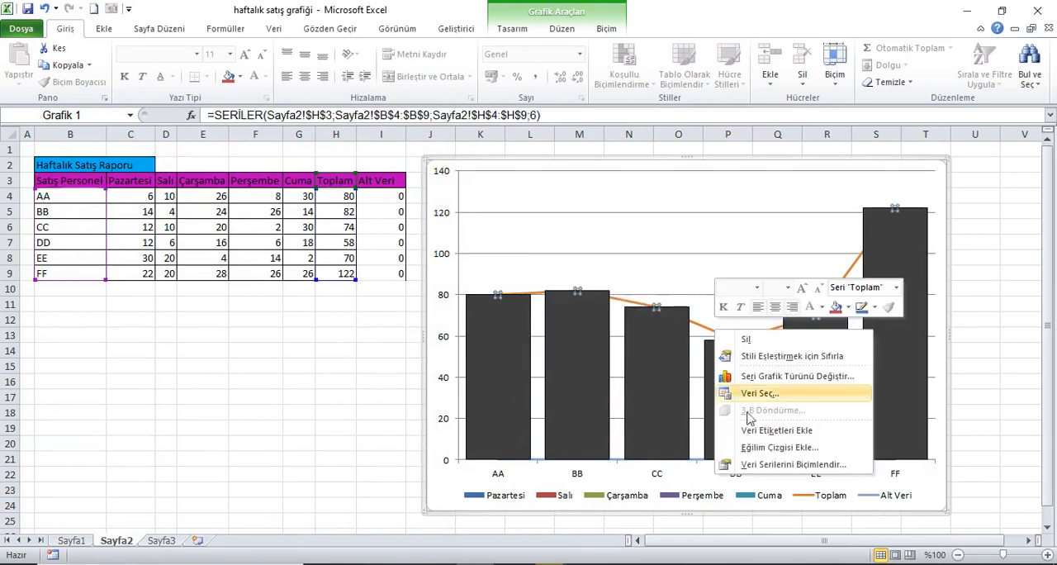
left_click(760, 466)
left_click(306, 206)
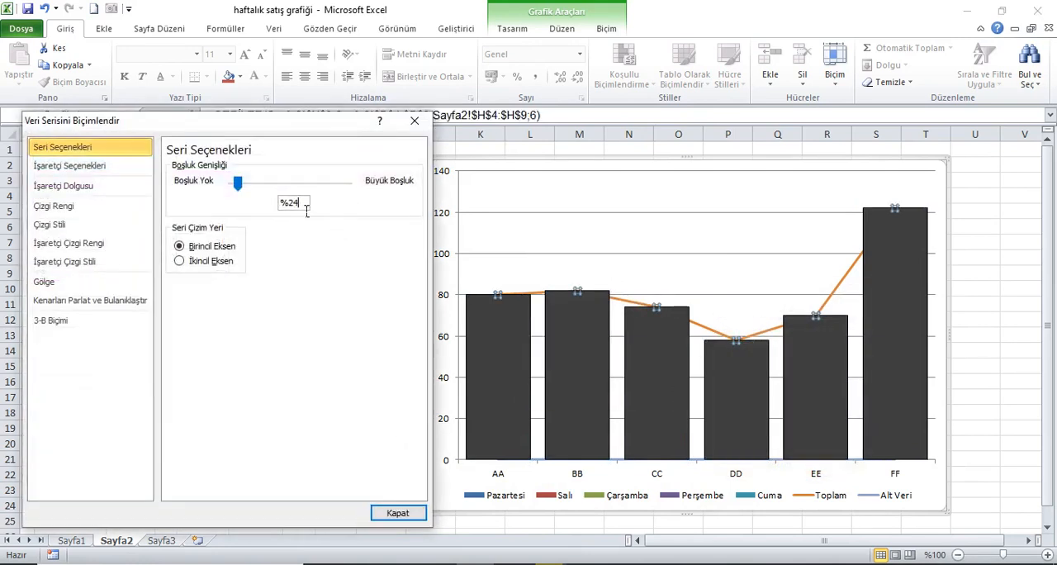
type("5")
left_click(239, 185)
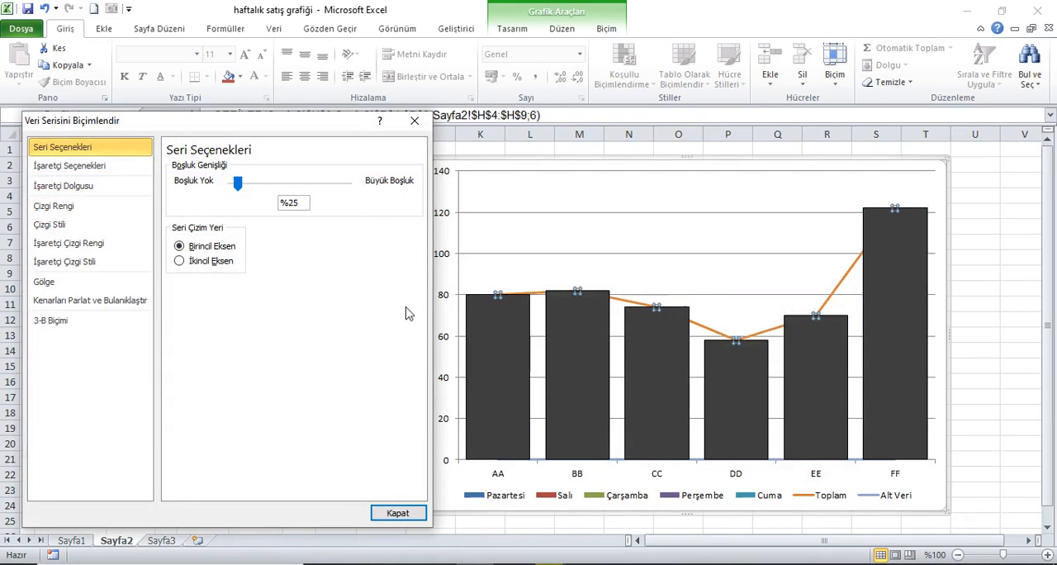
left_click(398, 513)
left_click(40, 157)
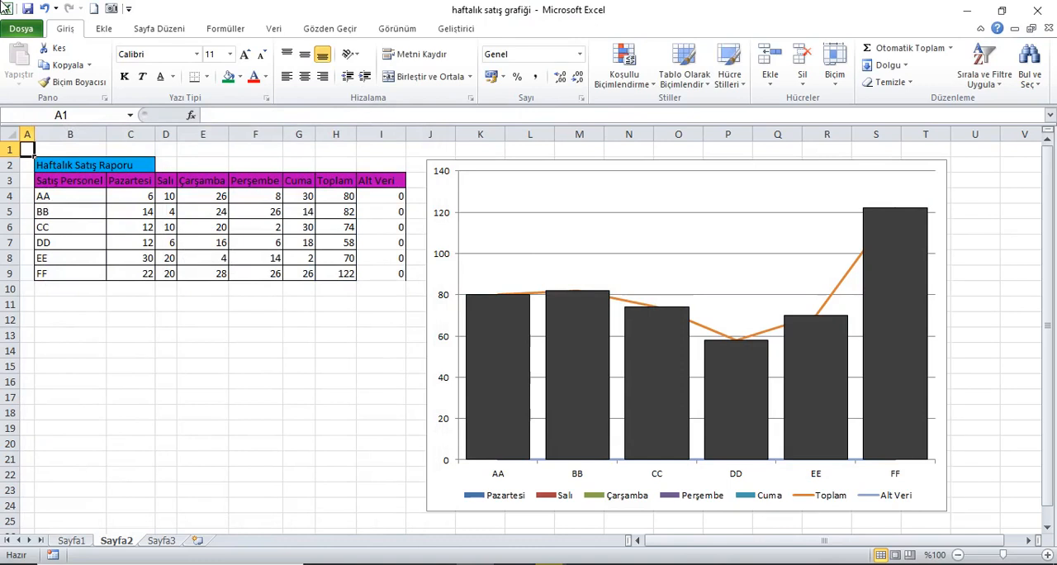
Hide the connecting line of the Toplam series by setting its line color to Çizgi yok
left_click(769, 337)
right_click(768, 338)
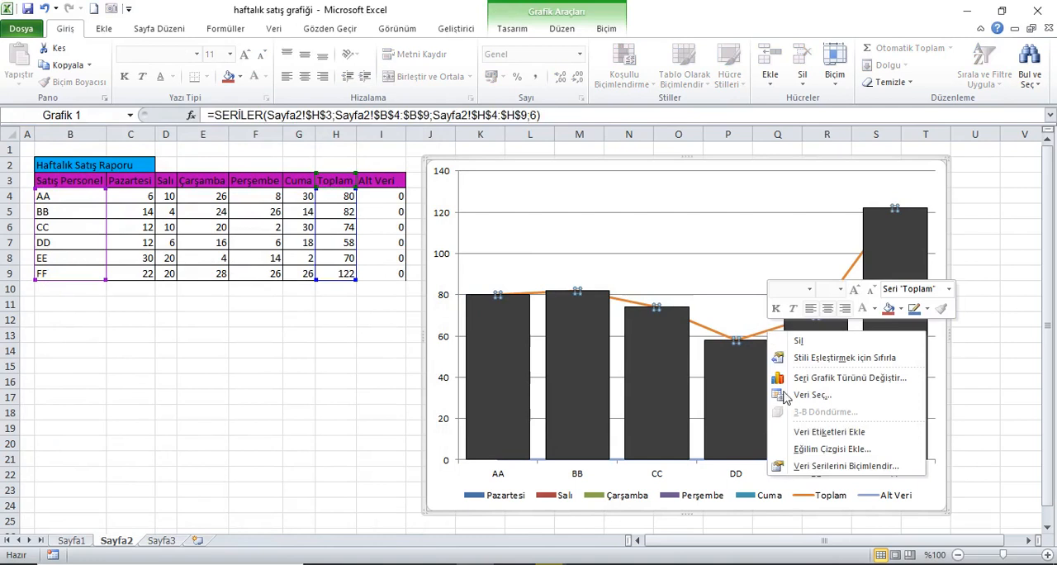
left_click(813, 467)
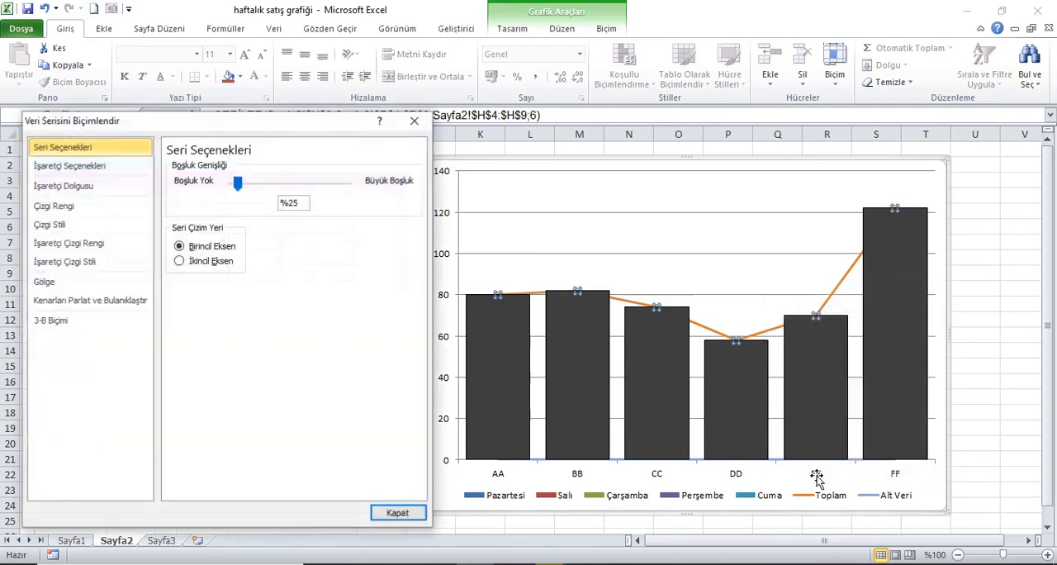
left_click(72, 205)
left_click(178, 171)
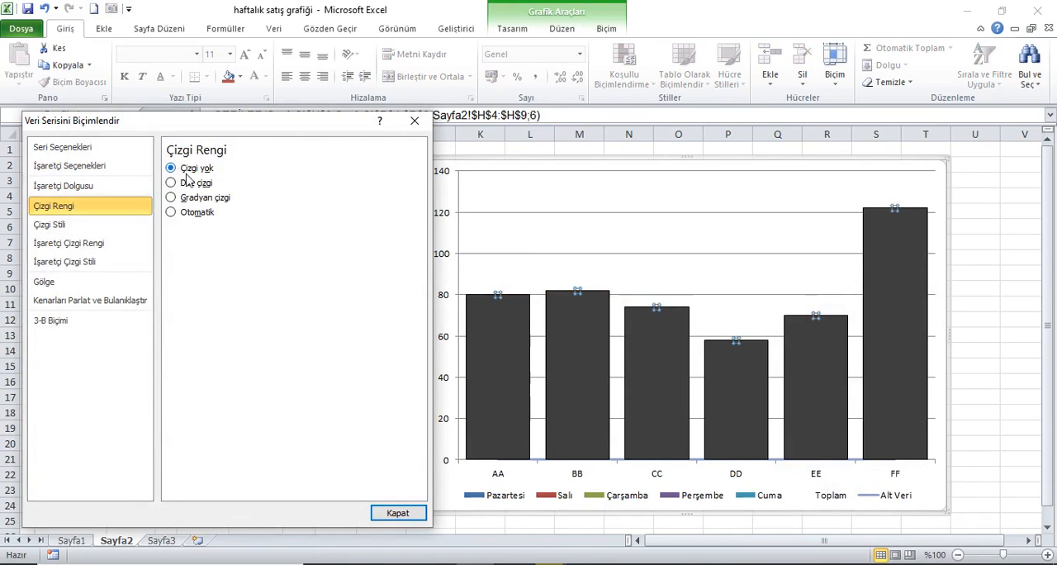
left_click(411, 512)
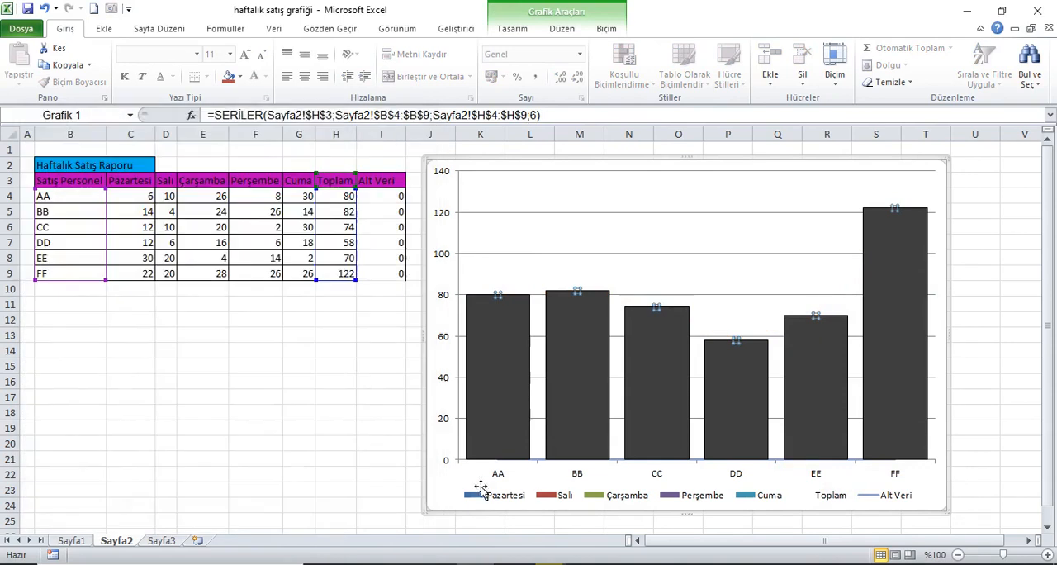
Set AA's Alt Veri value in I4 to 100
left_click(542, 466)
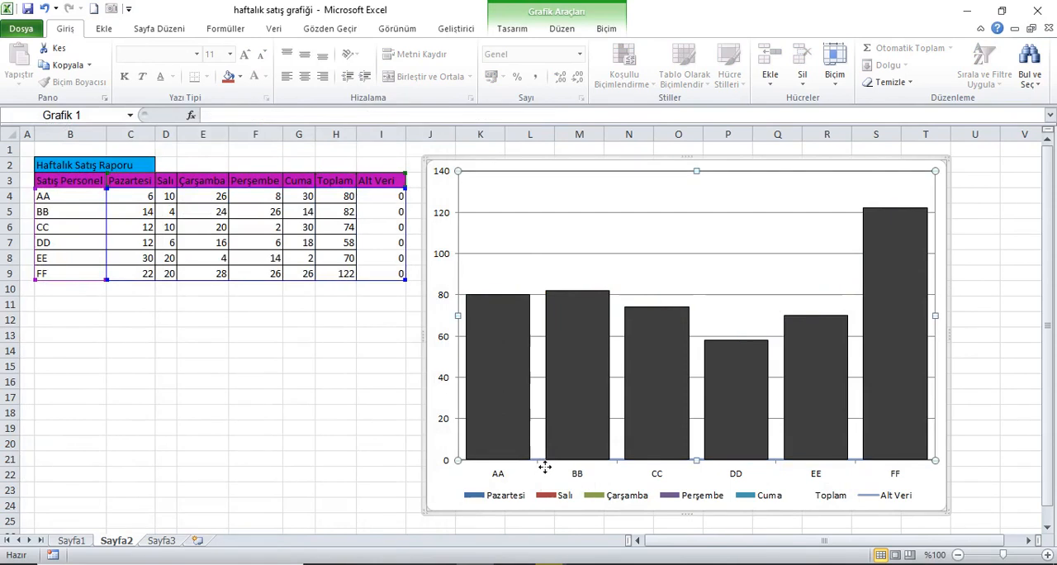
left_click(401, 212)
left_click(402, 201)
type("100")
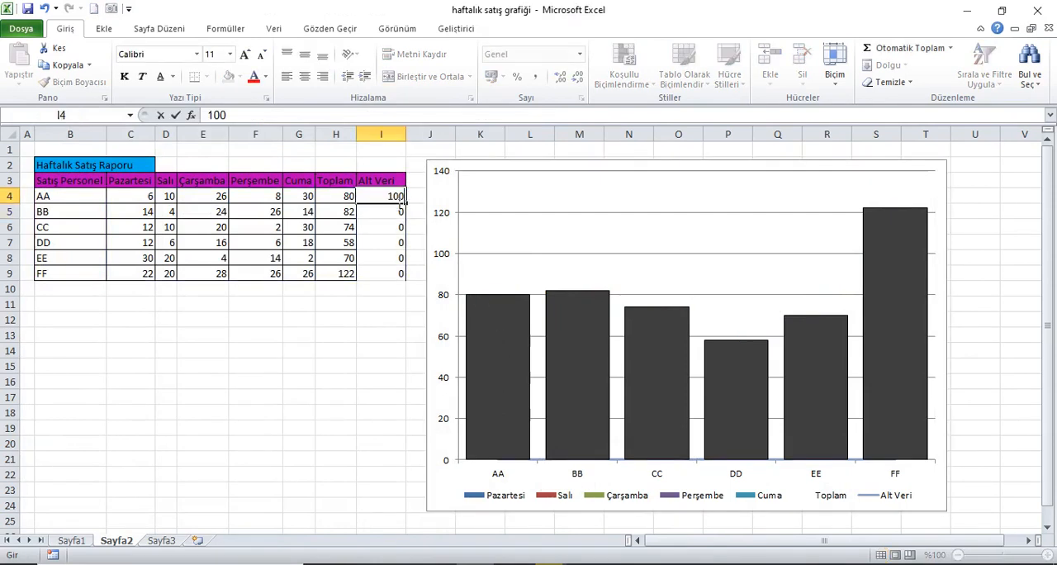
key("Return")
Format the Alt Veri series with no line (Çizgi yok)
left_click(533, 348)
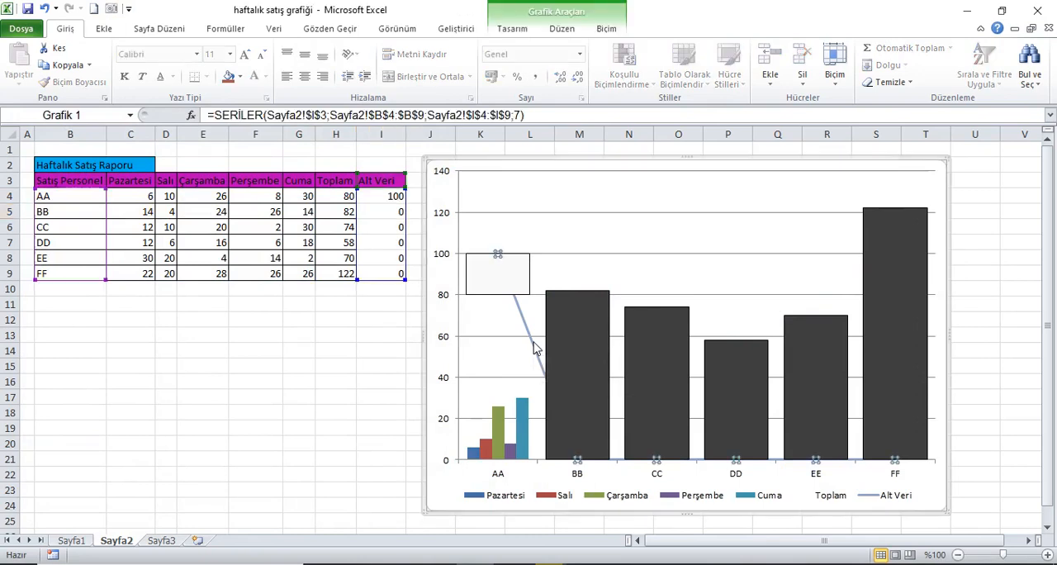
right_click(534, 348)
left_click(603, 478)
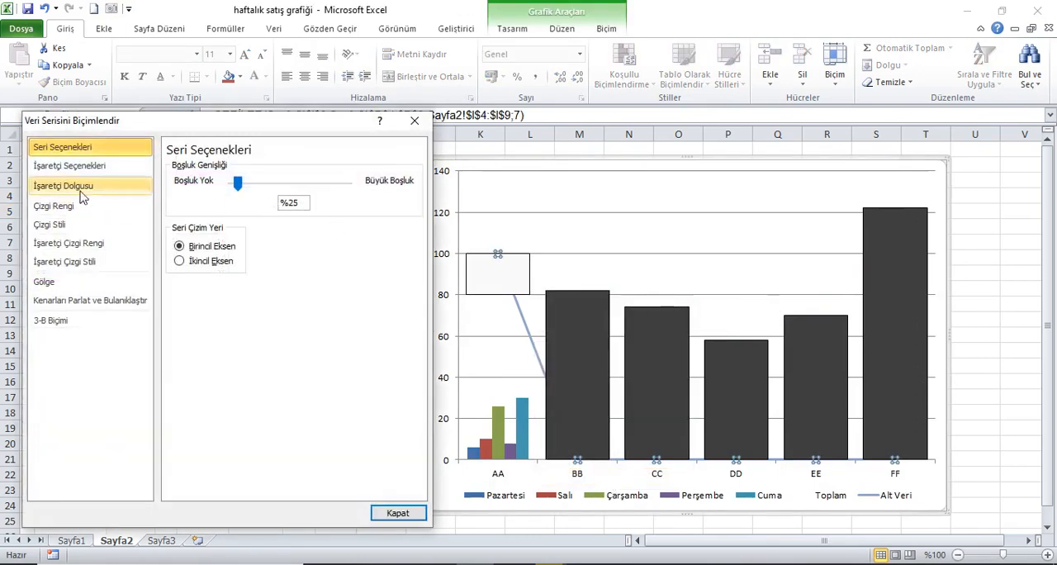
left_click(75, 208)
left_click(191, 171)
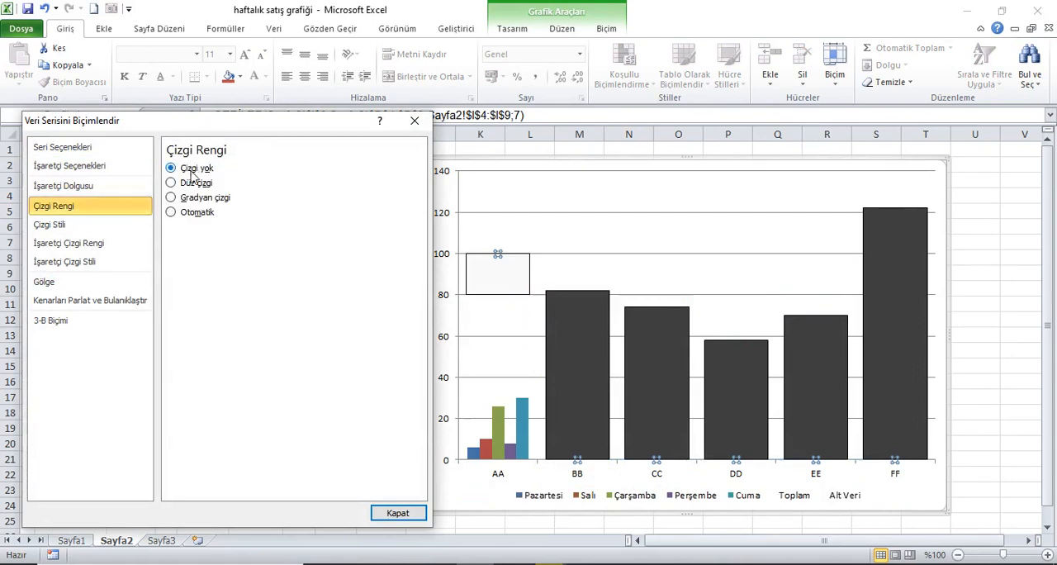
left_click(397, 513)
Return AA's Alt Veri value in I4 to 0
left_click(384, 204)
type("0")
key("Return")
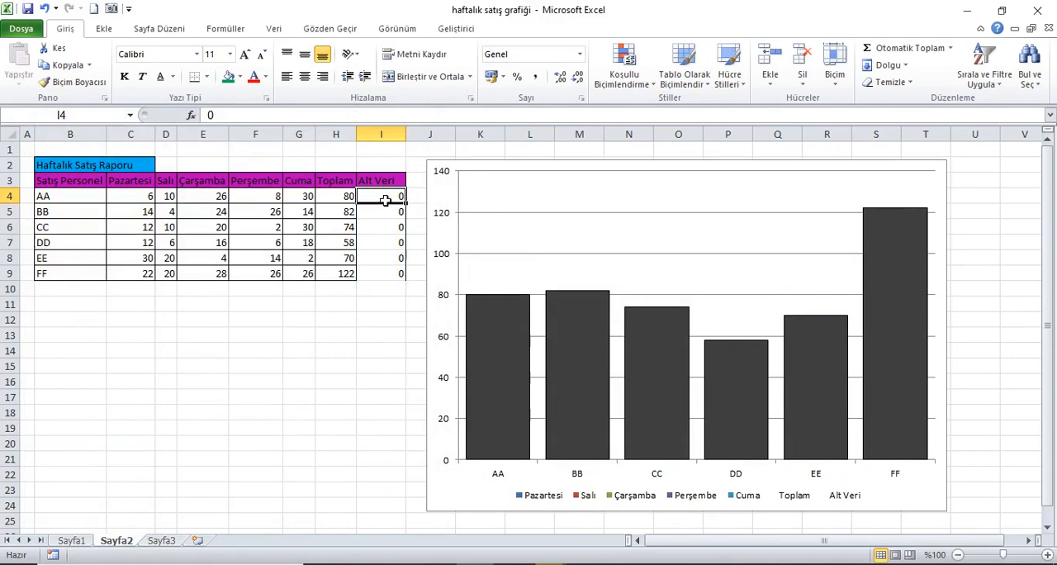
Give the chart's down bars a two-stop linear gradient fill with standard purple as the 0% stop
left_click(502, 344)
right_click(501, 343)
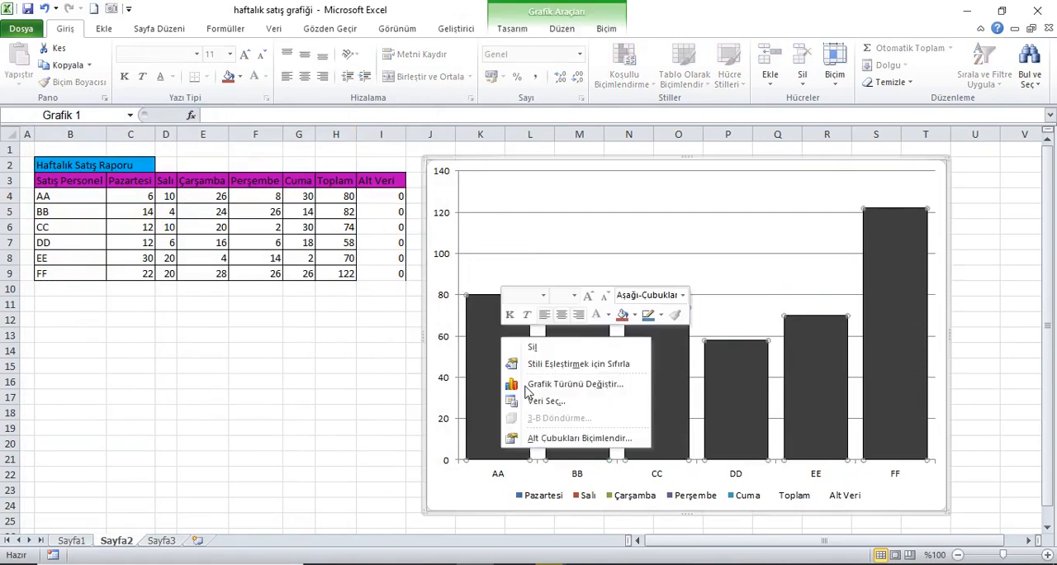
left_click(550, 438)
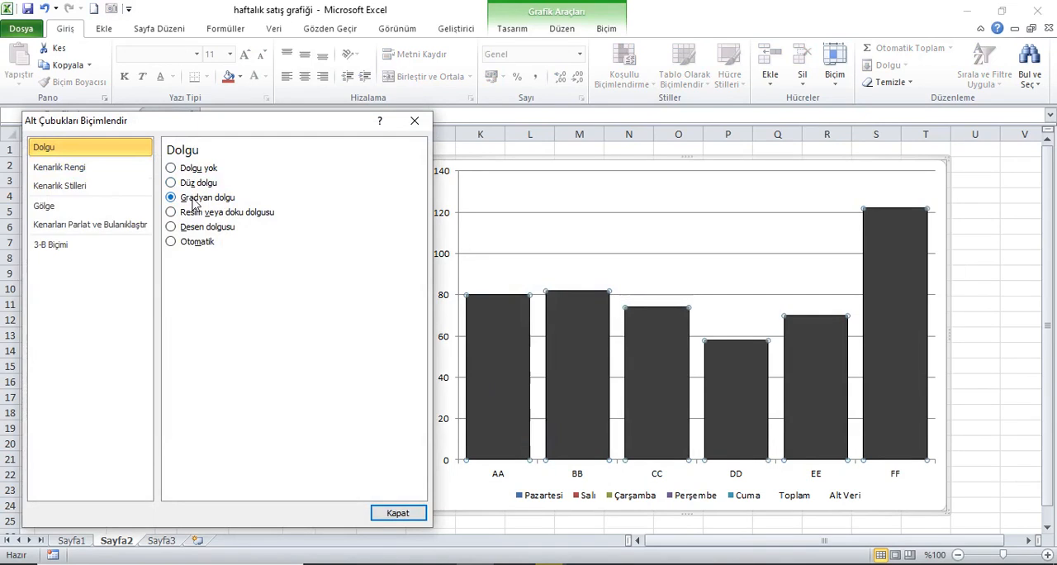
left_click(294, 356)
left_click_drag(345, 320, 344, 322)
left_click(239, 381)
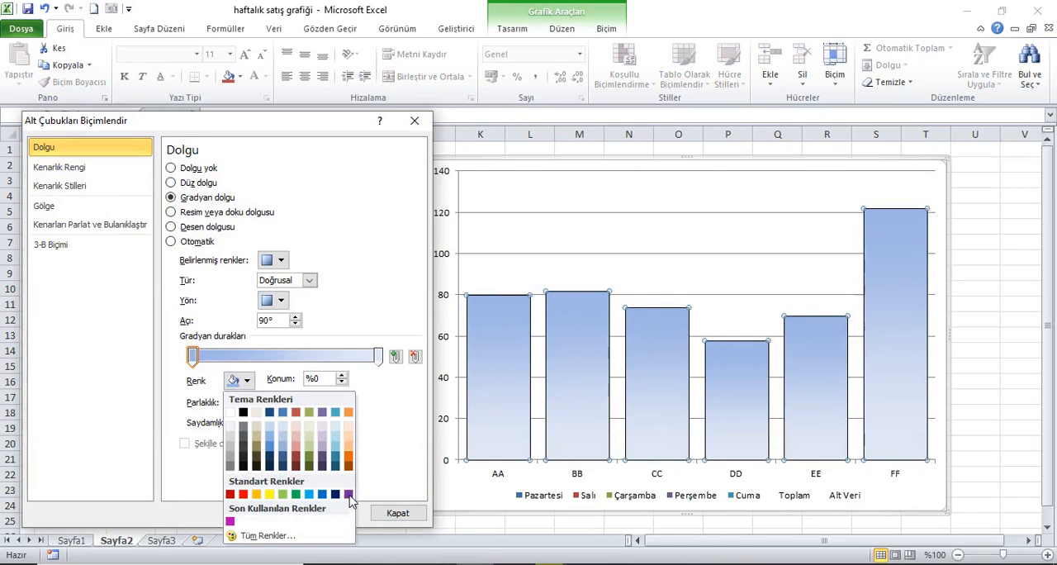
left_click(348, 494)
Make the 100% gradient stop of the down bars white with 100% transparency
left_click(379, 356)
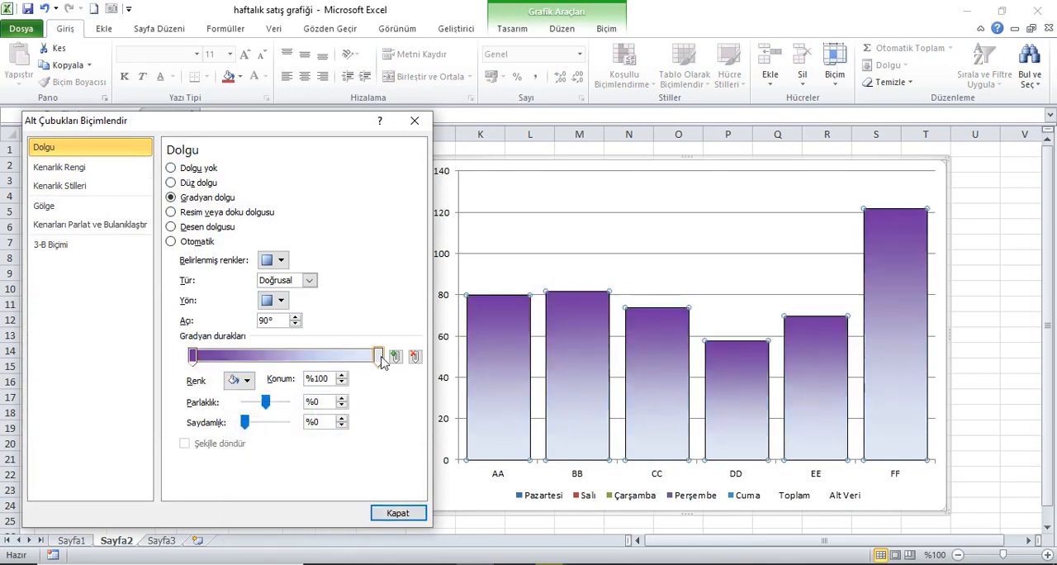
left_click(240, 381)
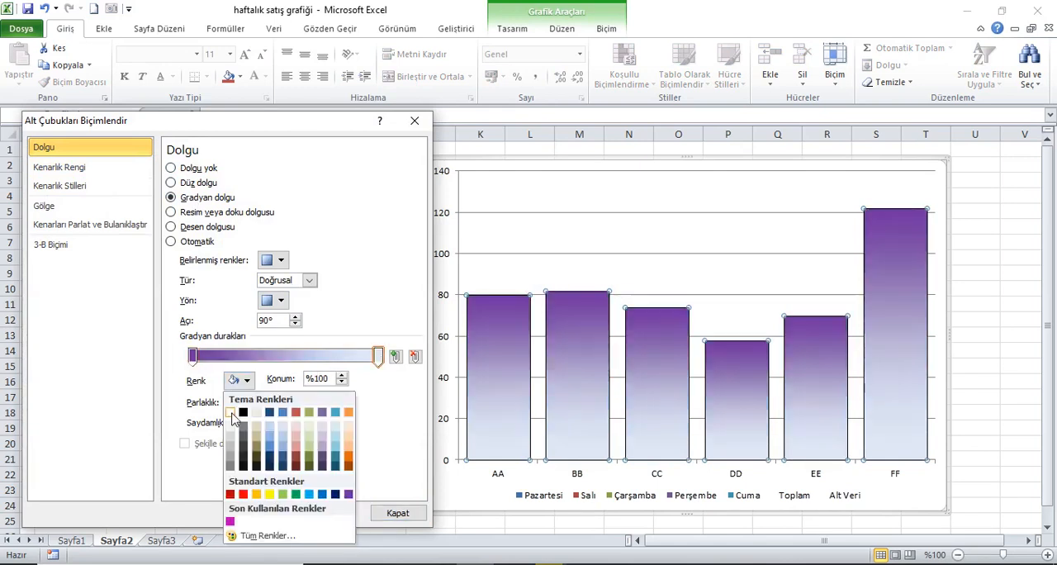
left_click(232, 413)
left_click_drag(248, 425, 289, 428)
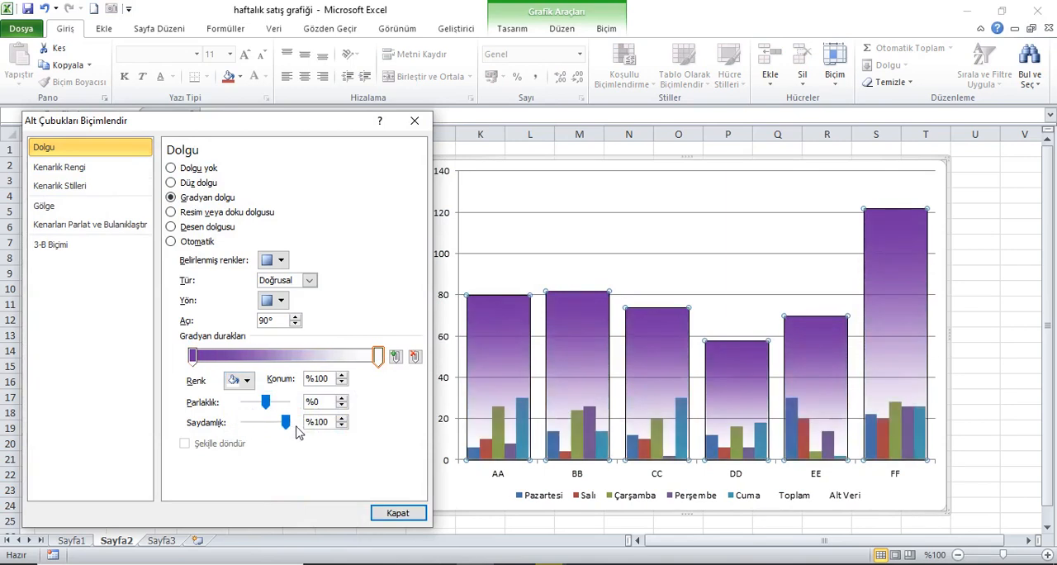
Remove the border of the down bars by setting the border color to Çizgi yok
left_click(82, 165)
left_click(181, 168)
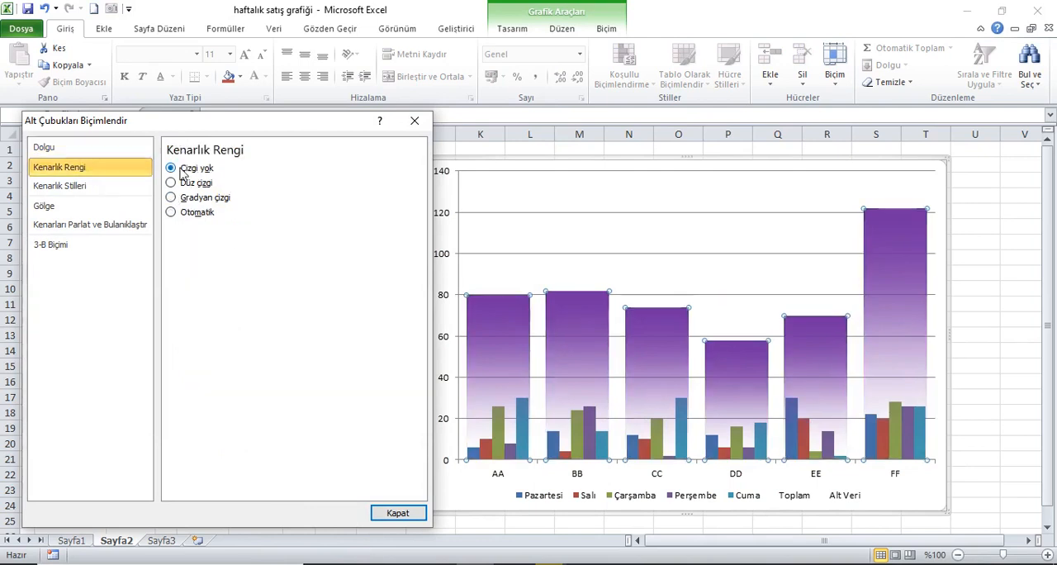
left_click(390, 515)
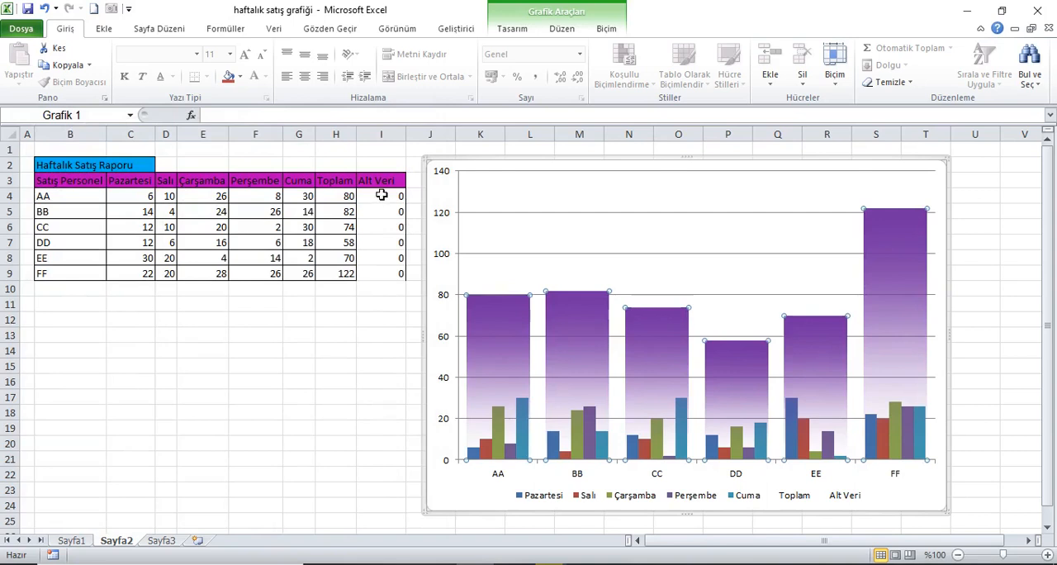
Delete the Toplam and Alt Veri entries from the chart legend
left_click(383, 181)
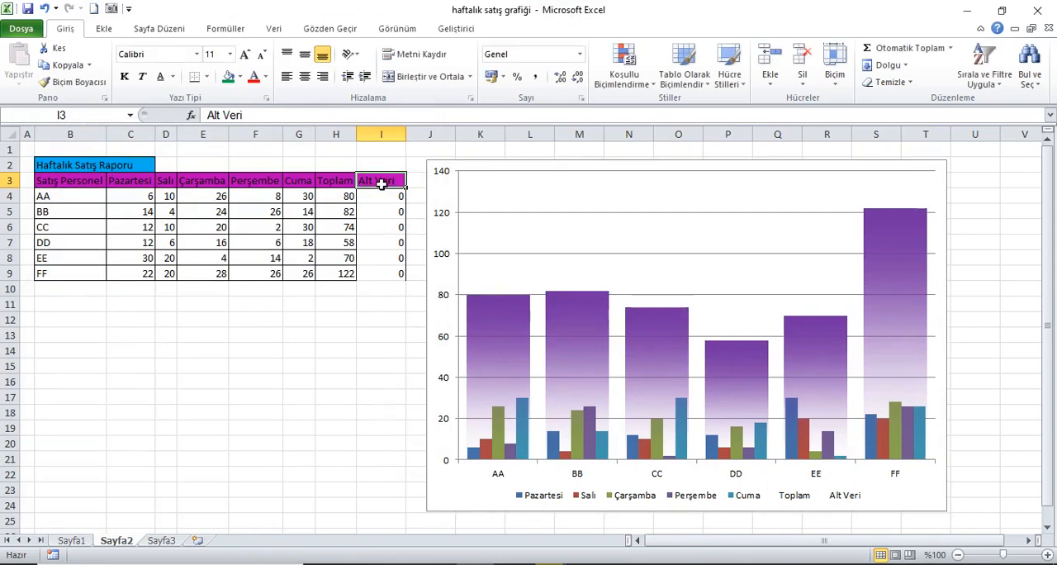
left_click(794, 502)
left_click(790, 502)
key("Delete")
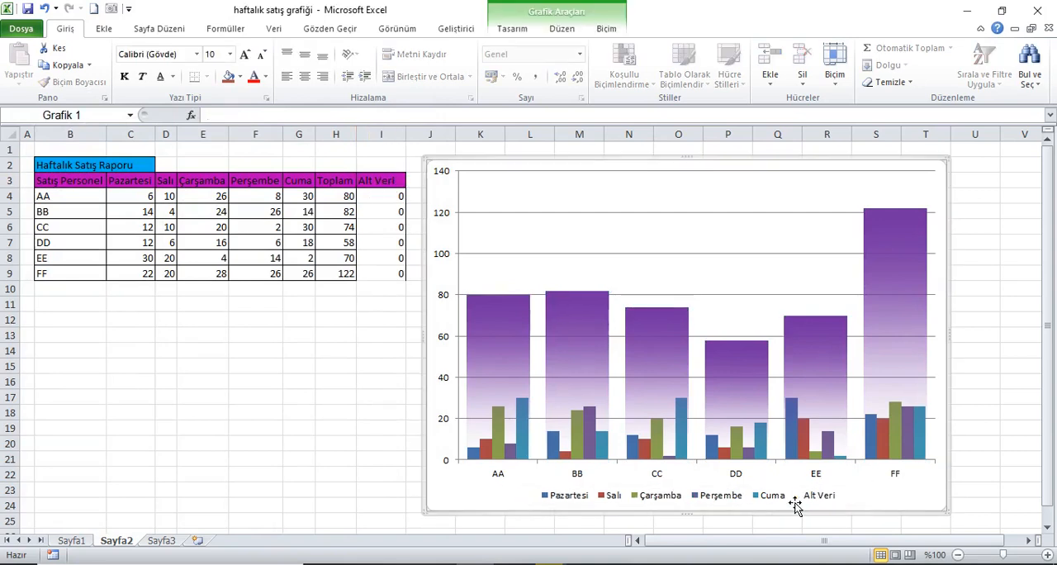
left_click(817, 499)
left_click(818, 500)
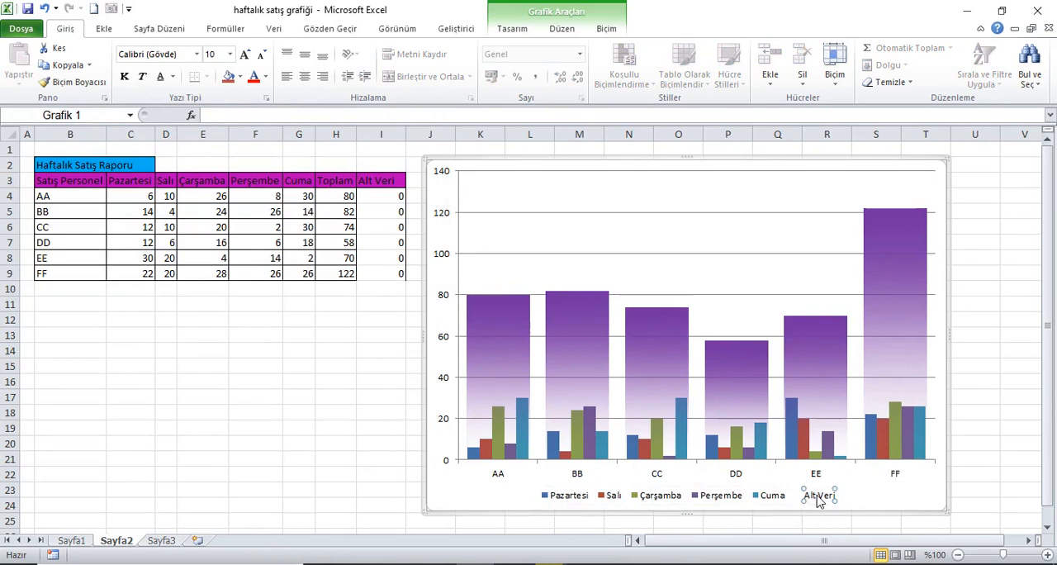
key("Delete")
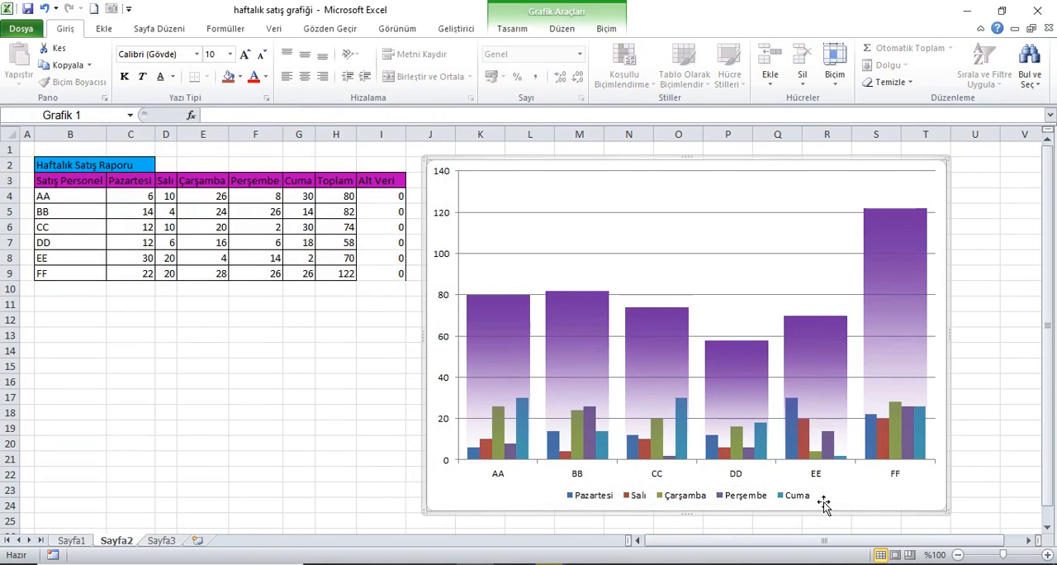
Add data labels to the chart's Toplam series
left_click(380, 187)
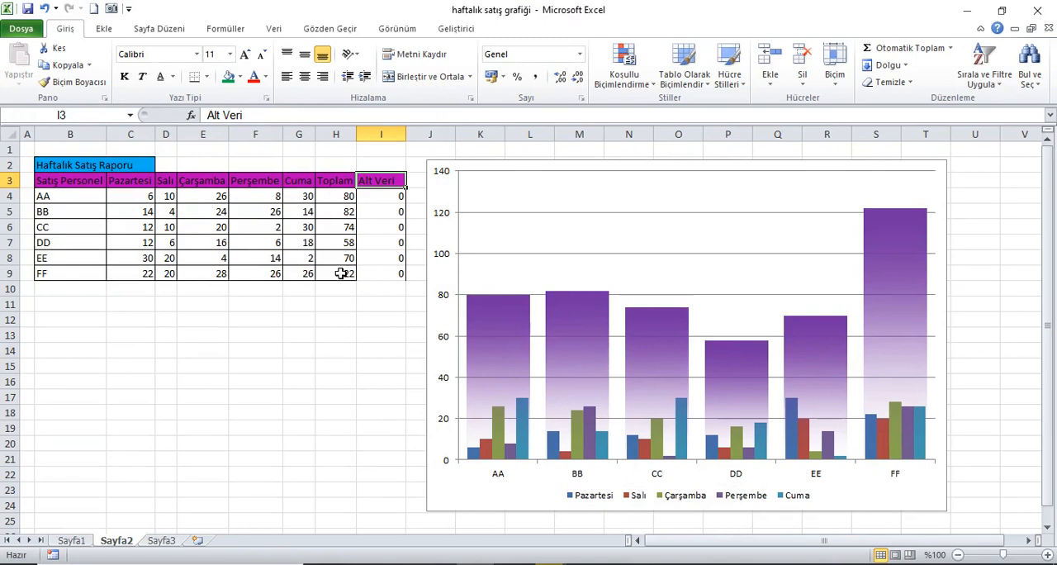
left_click(517, 307)
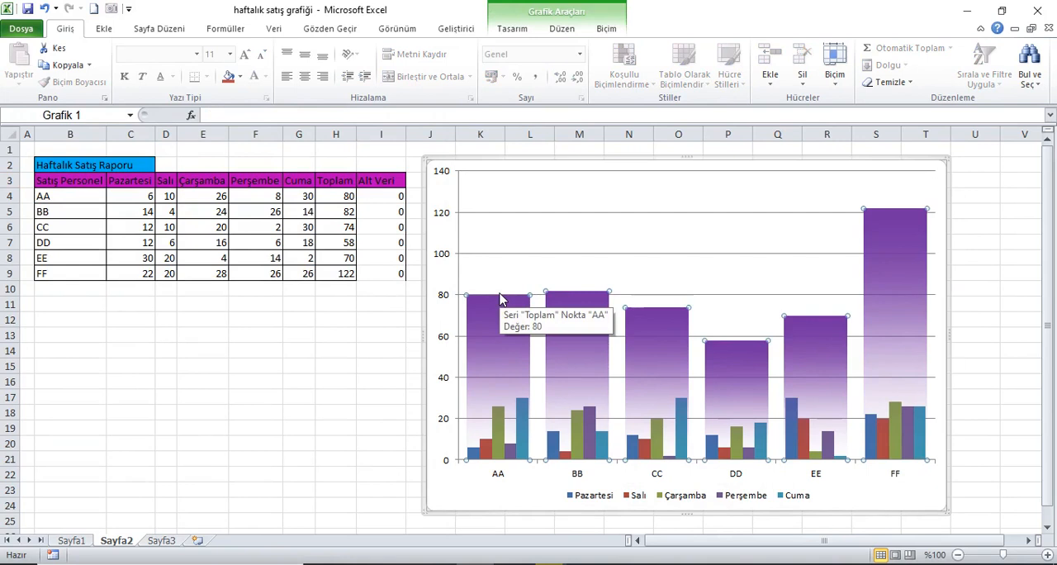
left_click(609, 31)
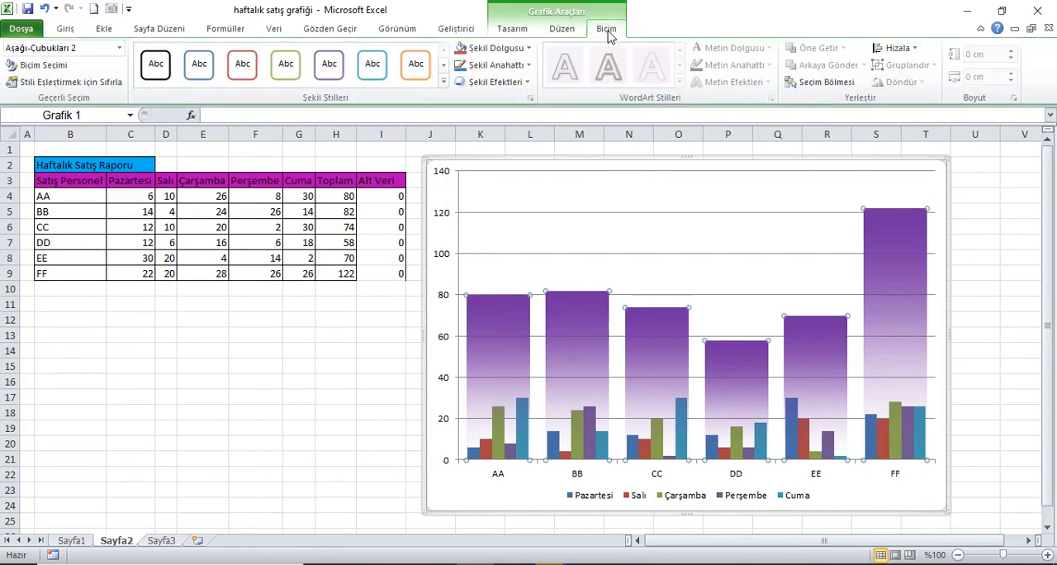
left_click(120, 48)
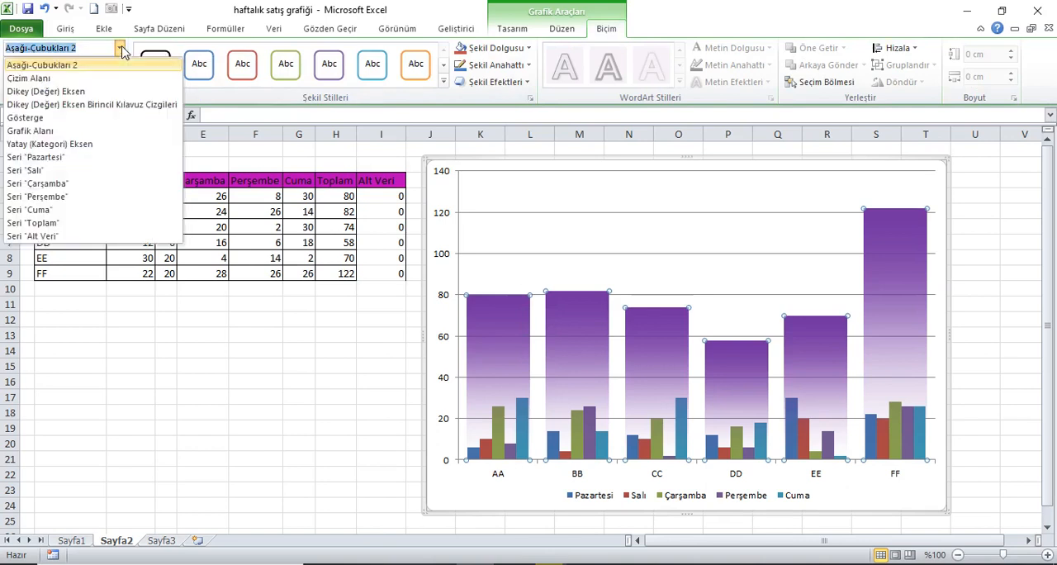
left_click(71, 223)
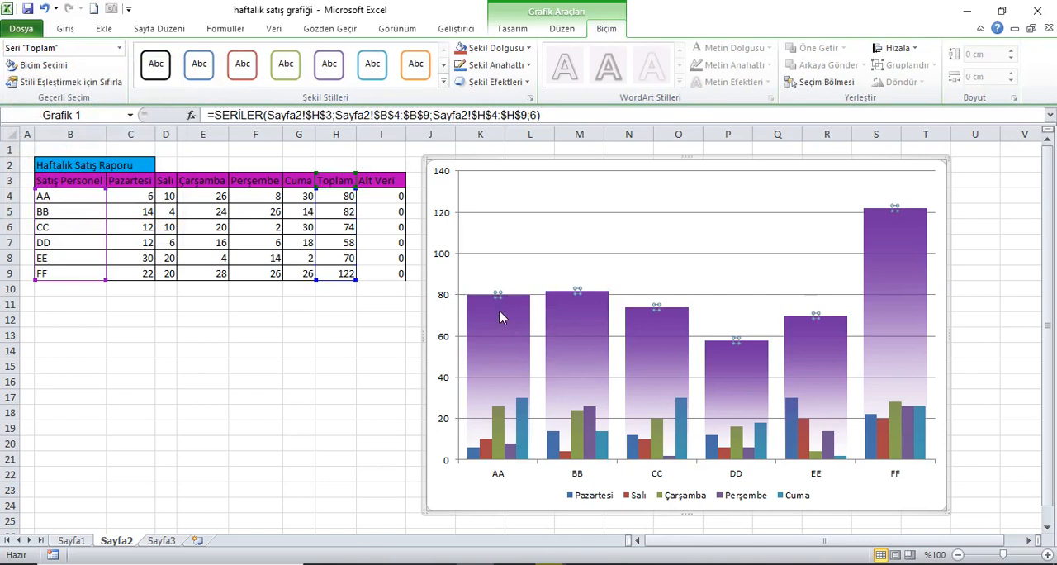
right_click(503, 299)
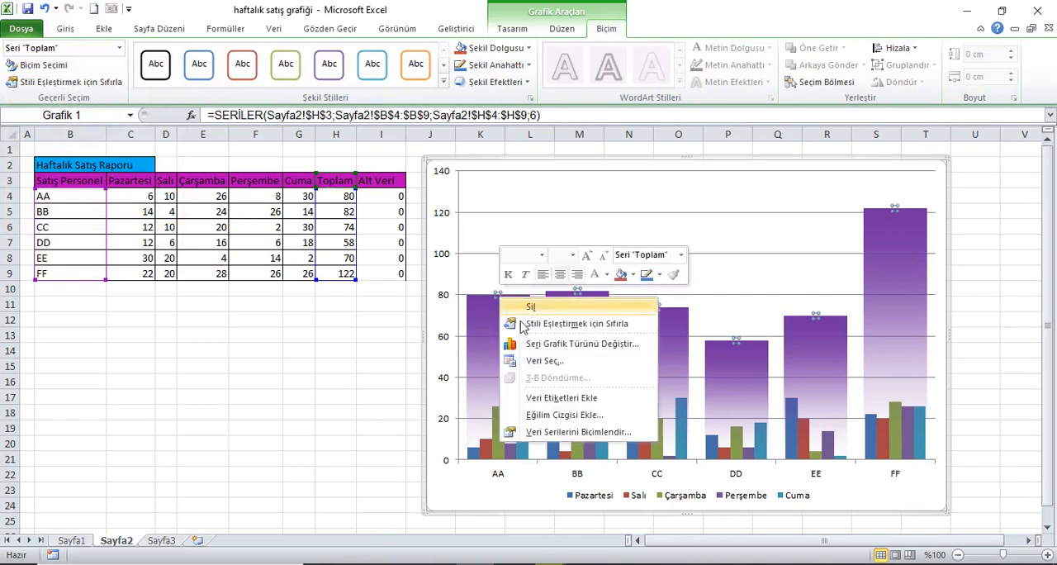
left_click(565, 400)
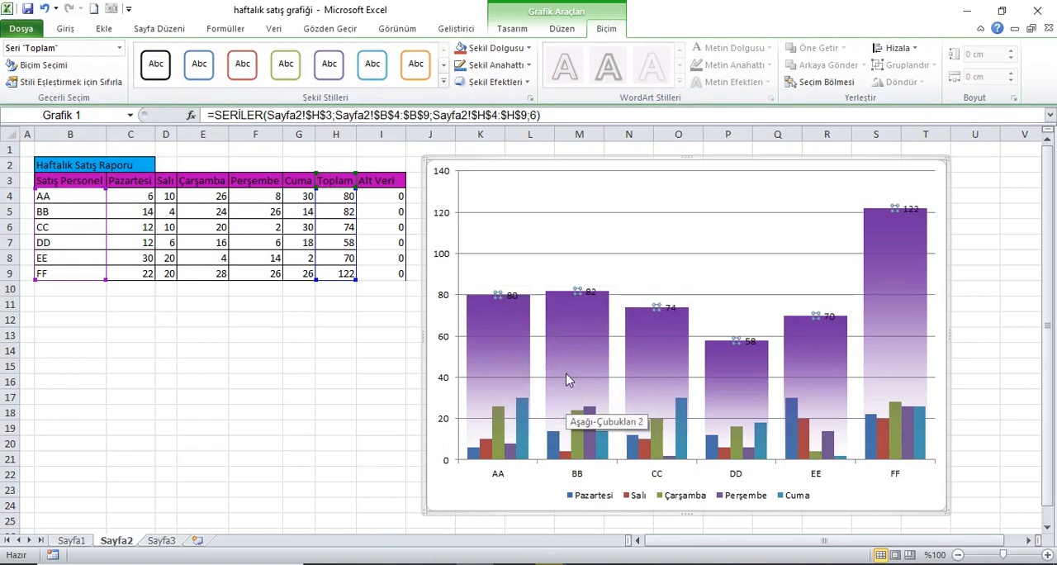
Set the label position of the Toplam data labels to Üste
right_click(513, 302)
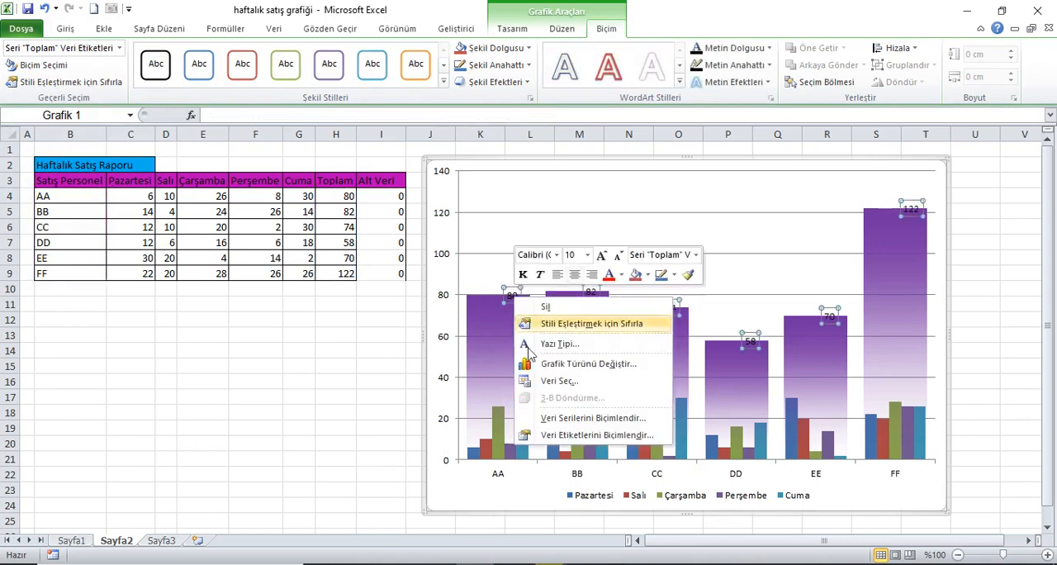
left_click(563, 435)
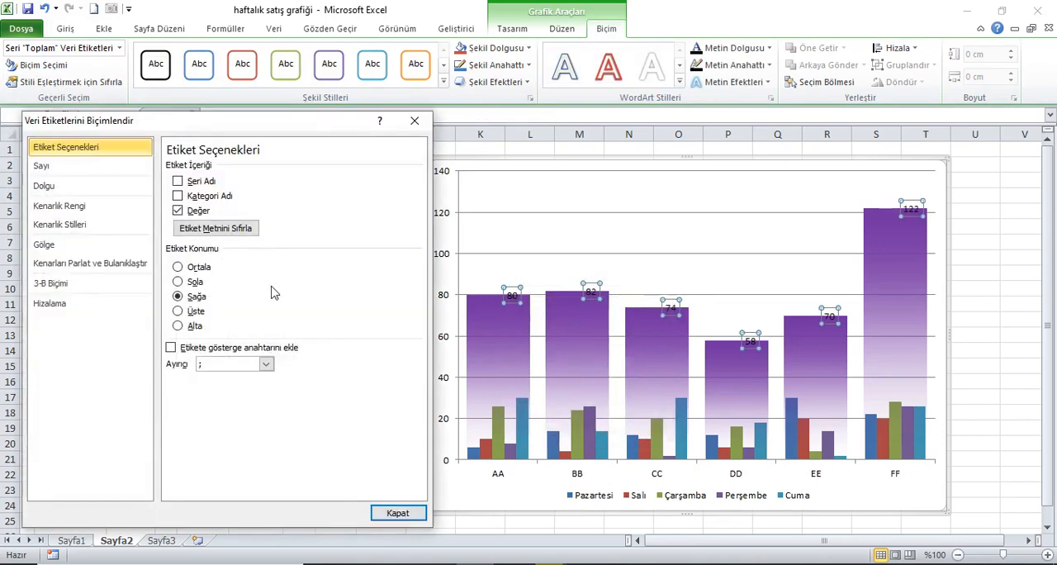
left_click(197, 312)
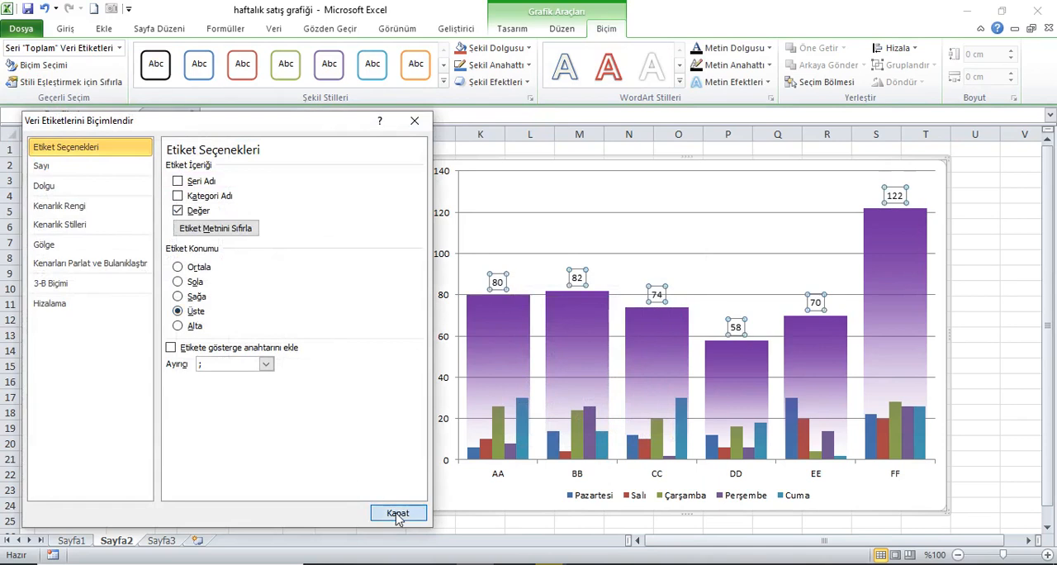
left_click(399, 514)
Make the Toplam data labels bold and increase their font size
left_click(66, 31)
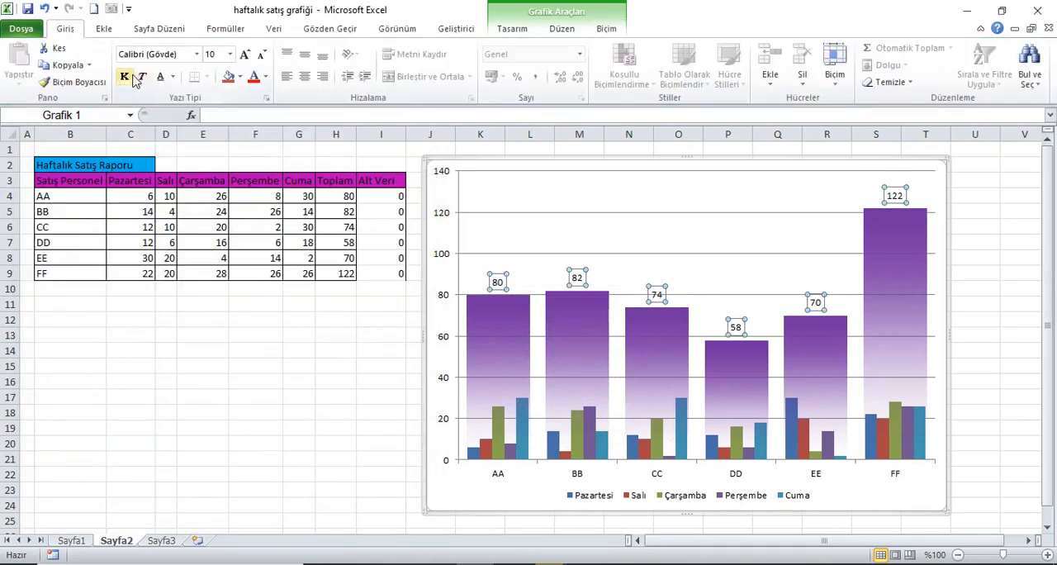
left_click(245, 55)
left_click(245, 55)
left_click(245, 55)
Apply the glossy aqua preset shape style to the Toplam data labels and change their fill to standard purple
left_click(512, 28)
left_click(607, 30)
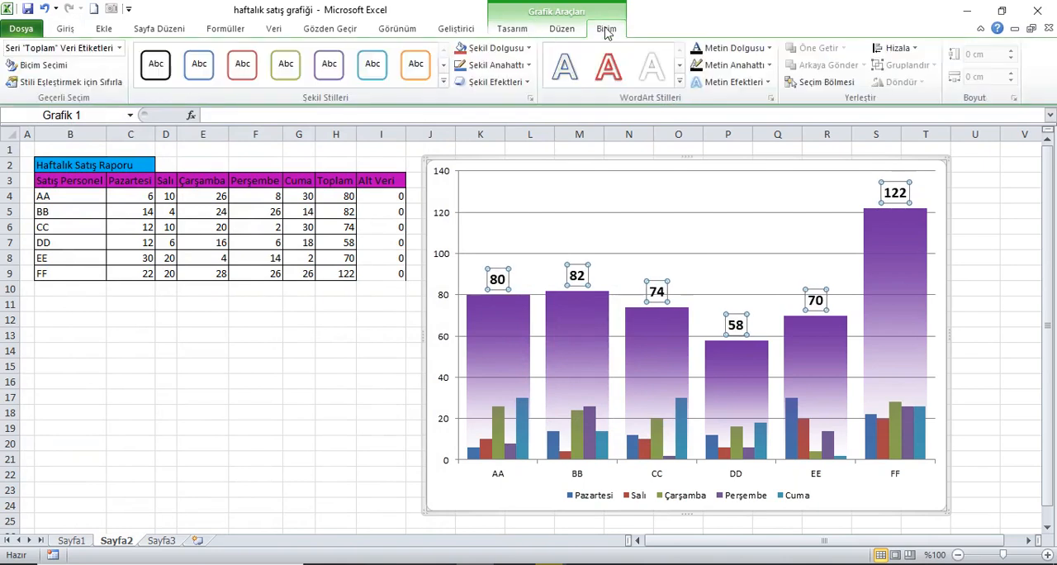
left_click(444, 81)
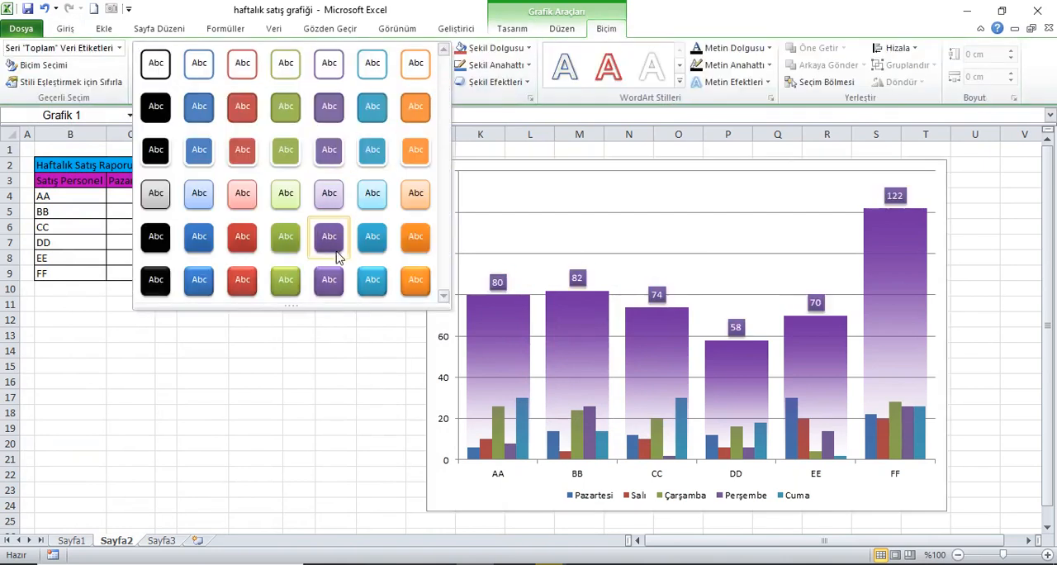
left_click(376, 283)
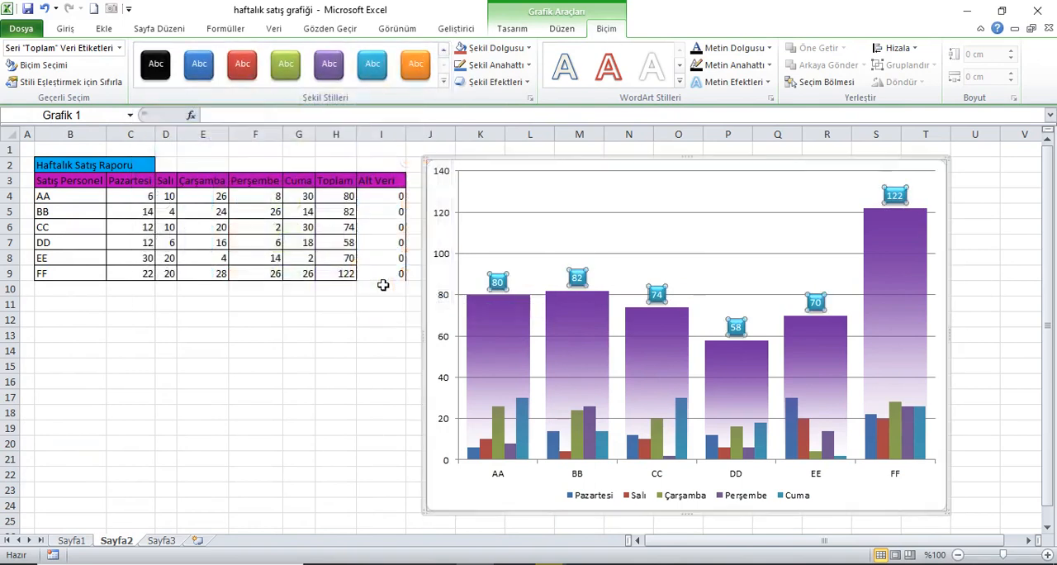
left_click(528, 49)
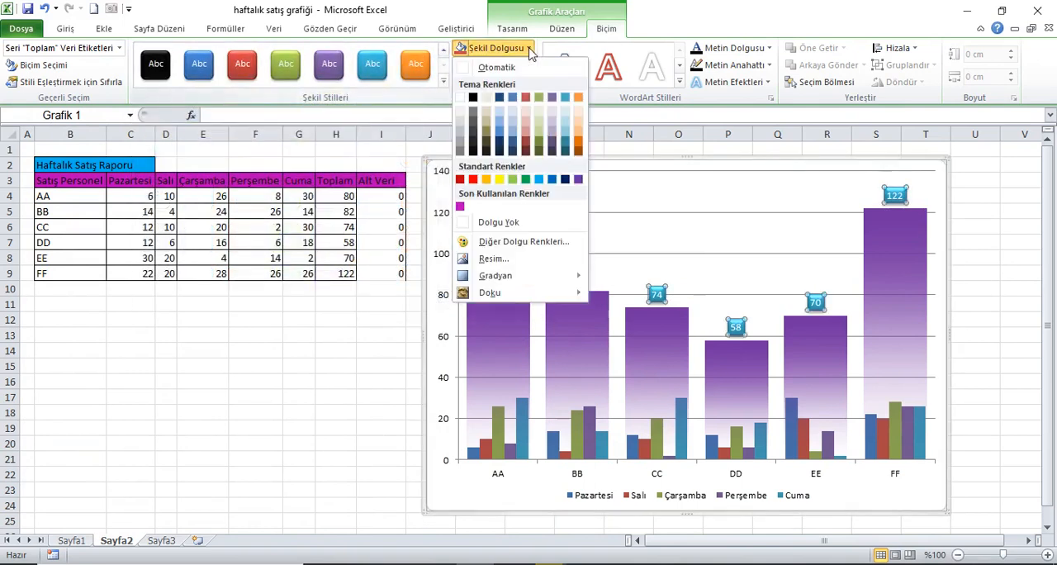
left_click(580, 180)
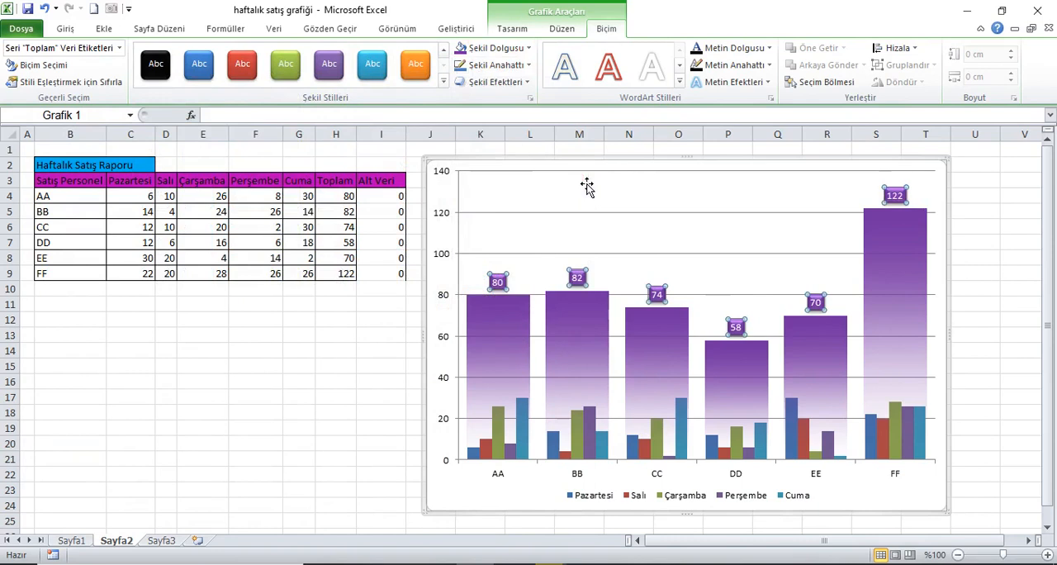
Make the purple Toplam data labels bold with font size 16
left_click(65, 29)
left_click(124, 76)
left_click(246, 54)
left_click(246, 54)
left_click(246, 55)
left_click(246, 55)
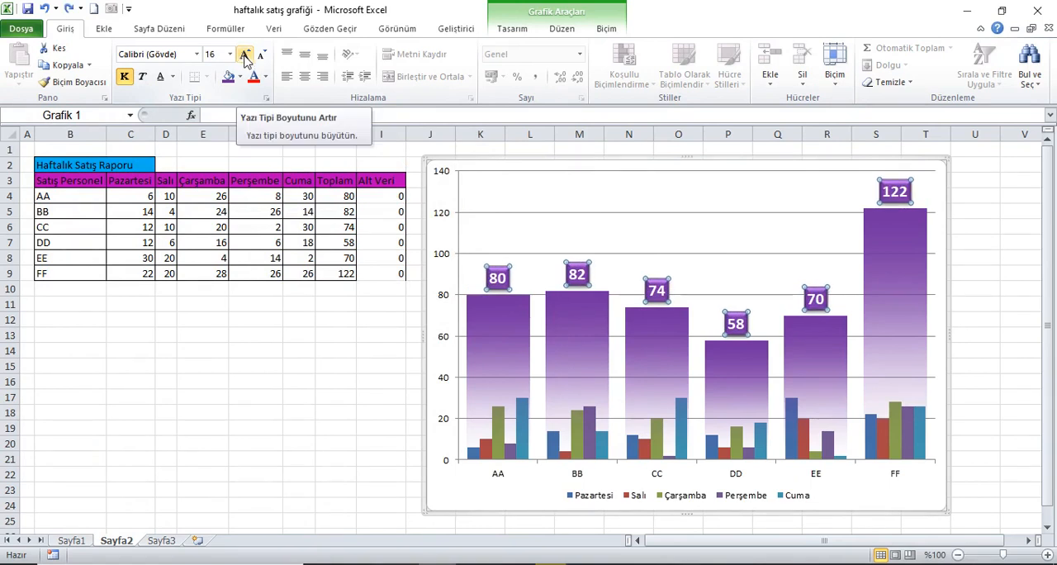
Show both major and minor gridlines (Birincil ve İkincil Kılavuz Çizgileri) for the chart's vertical and horizontal gridlines
left_click(561, 28)
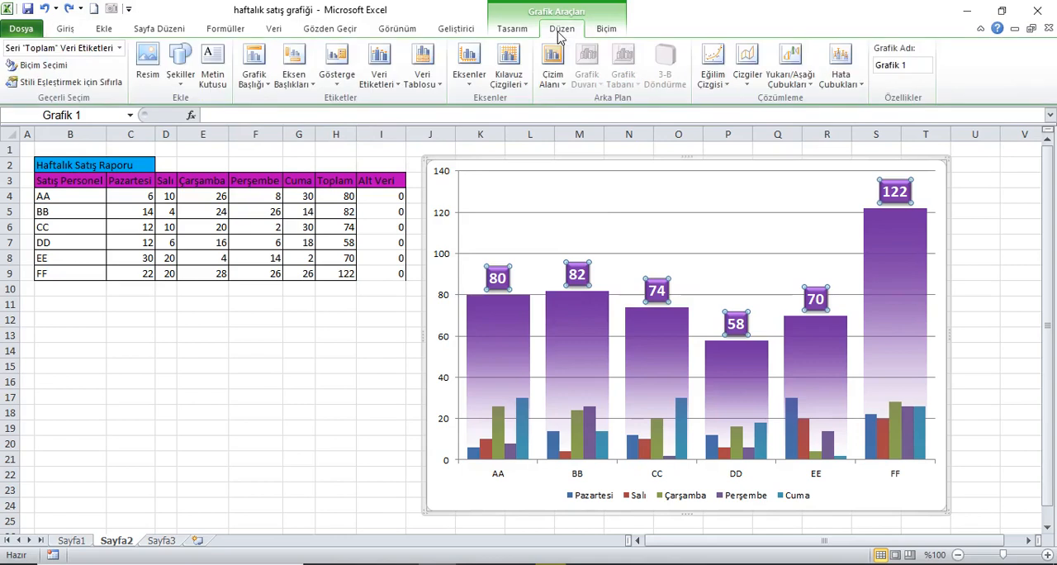
left_click(524, 84)
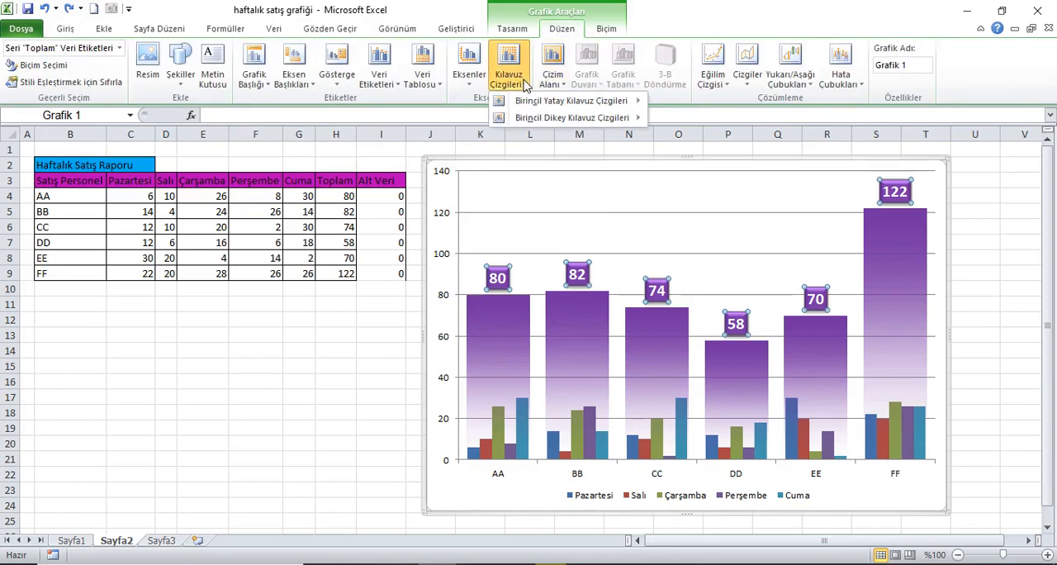
mouse_move(578, 118)
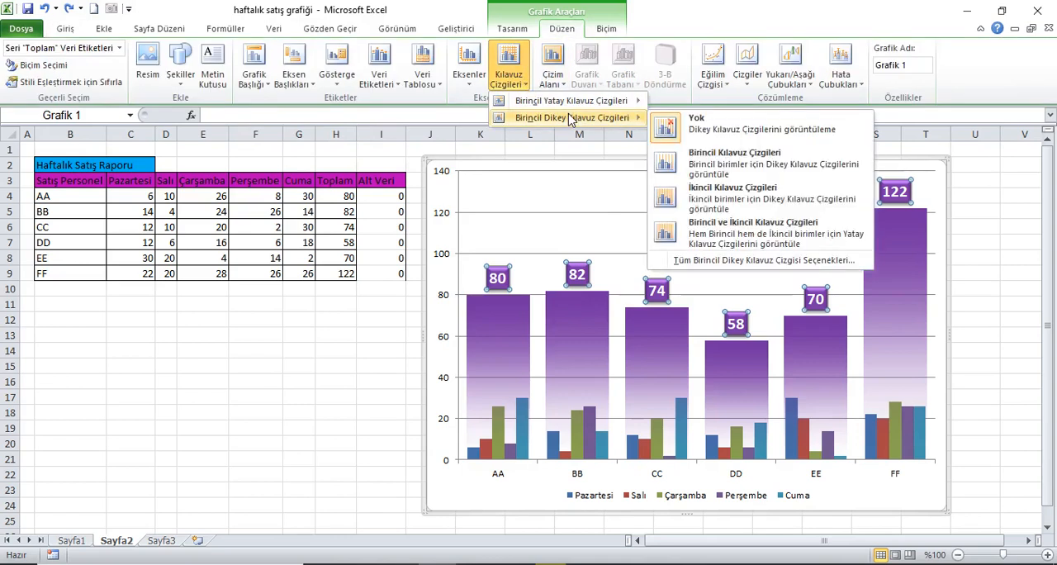
left_click(775, 235)
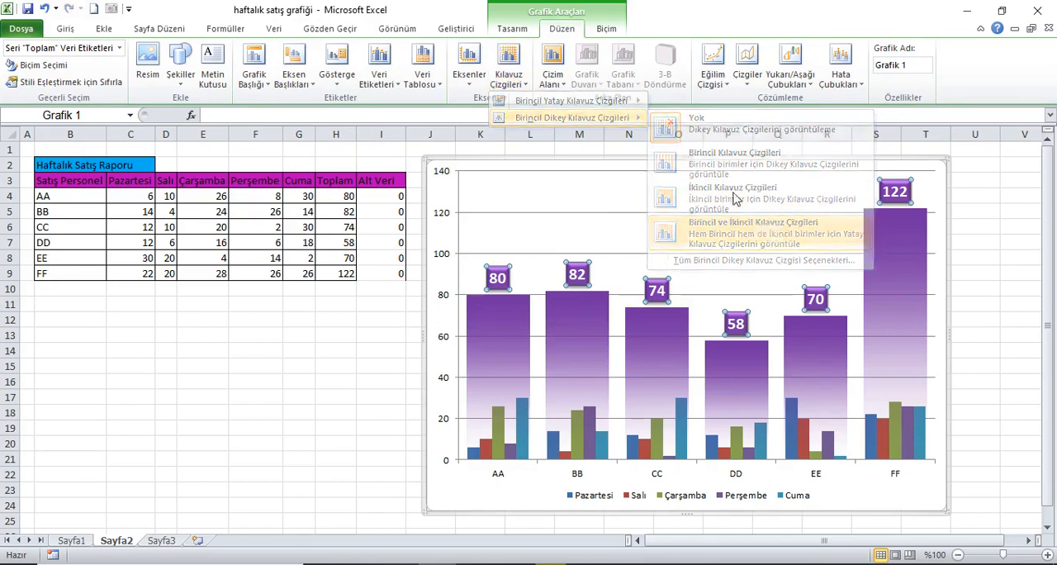
left_click(508, 79)
mouse_move(536, 100)
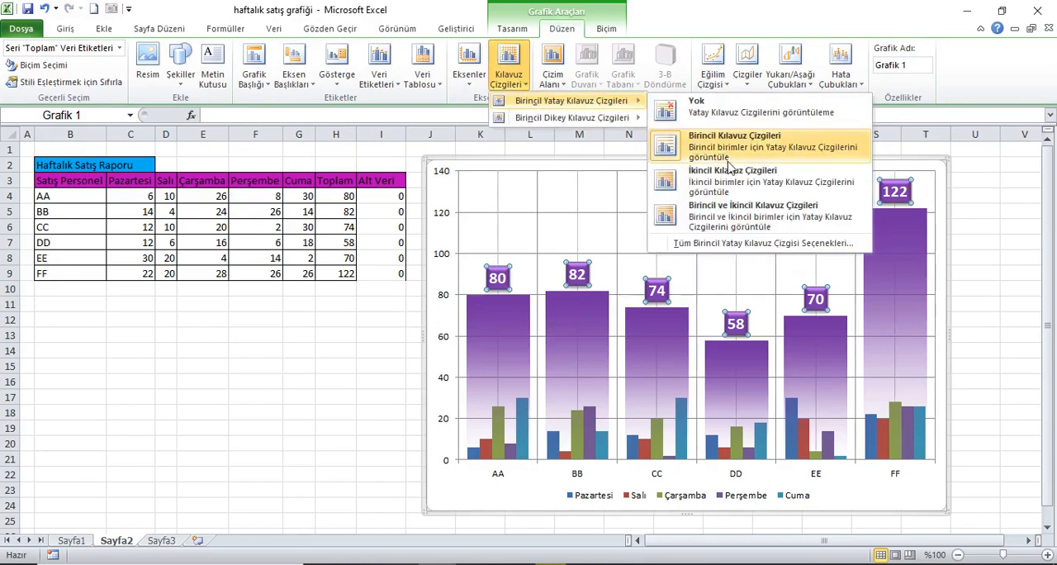
left_click(724, 216)
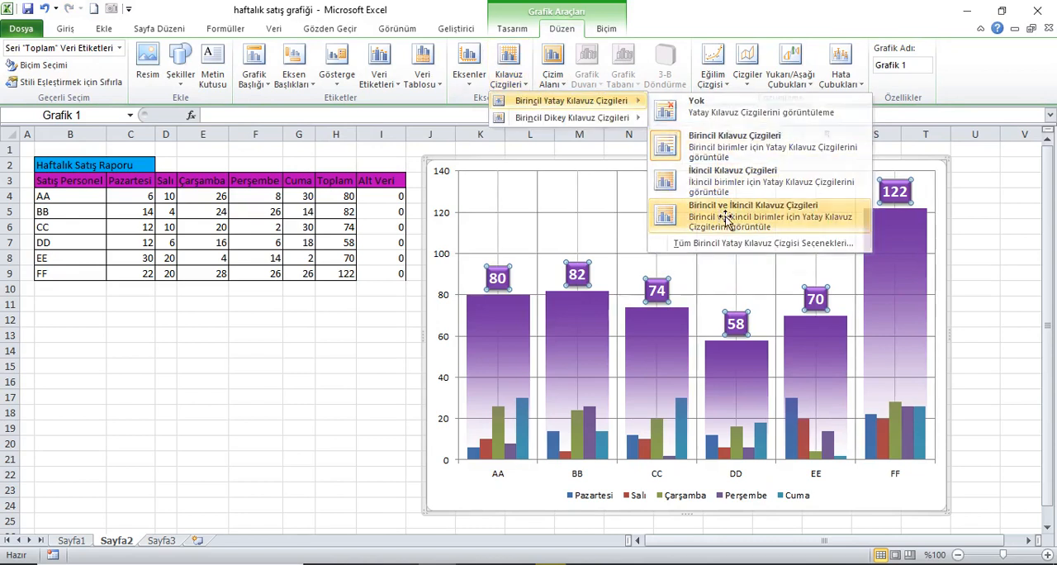
Format the chart's major vertical gridlines with a black outline and a 2¼ nk line weight
left_click(537, 182)
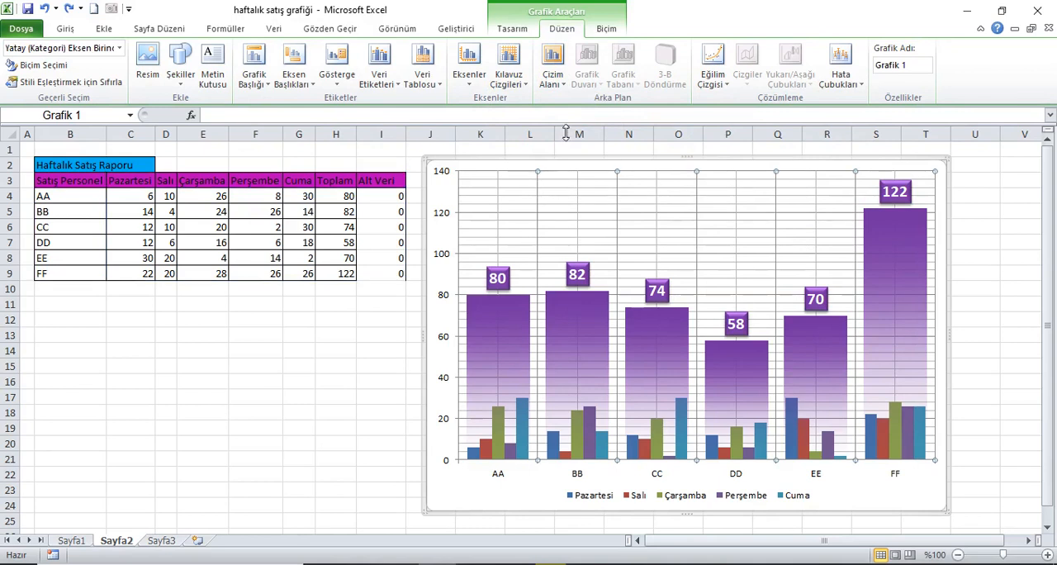
left_click(606, 28)
left_click(529, 65)
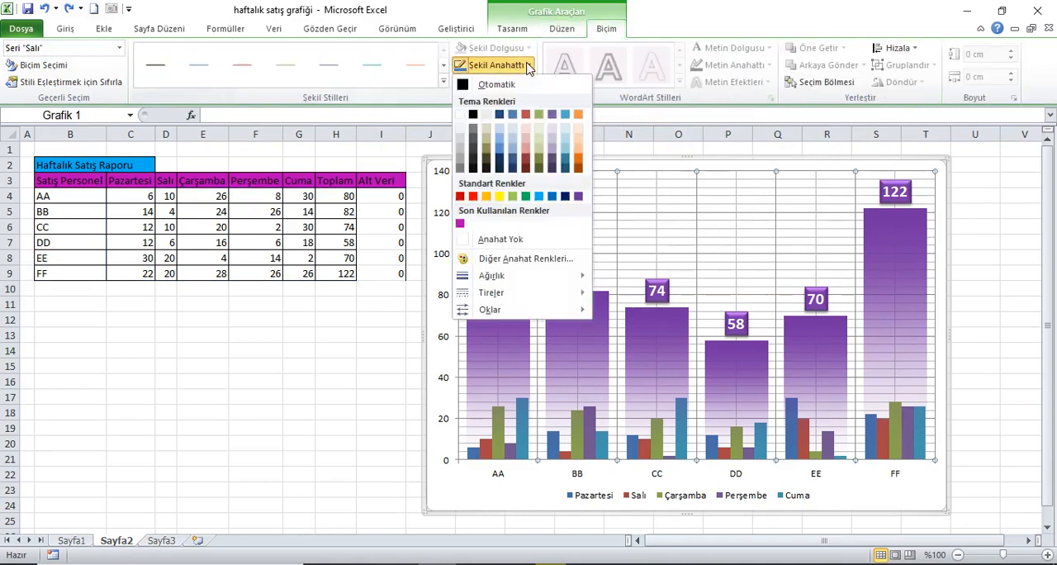
left_click(472, 114)
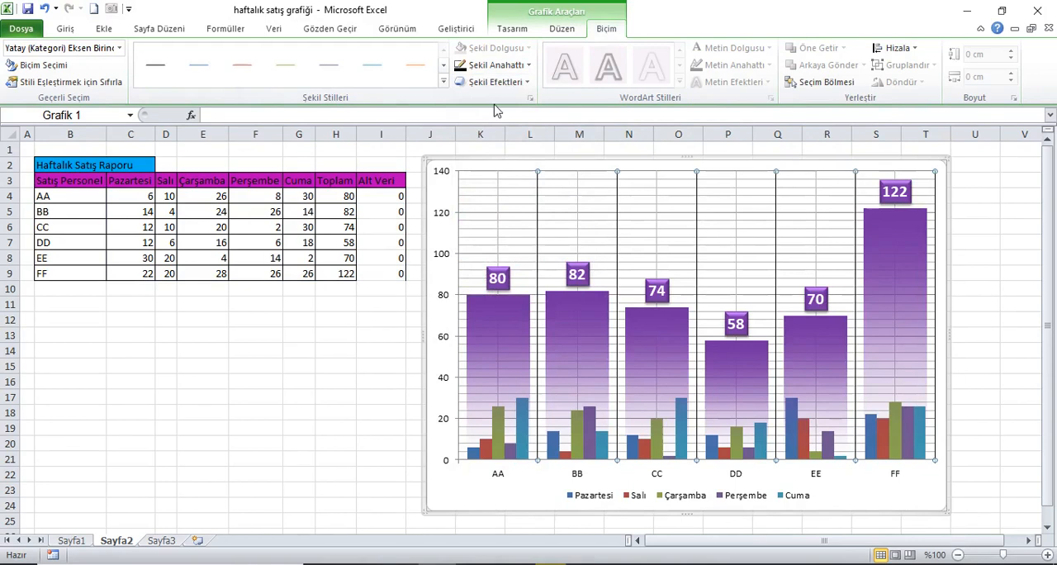
left_click(528, 65)
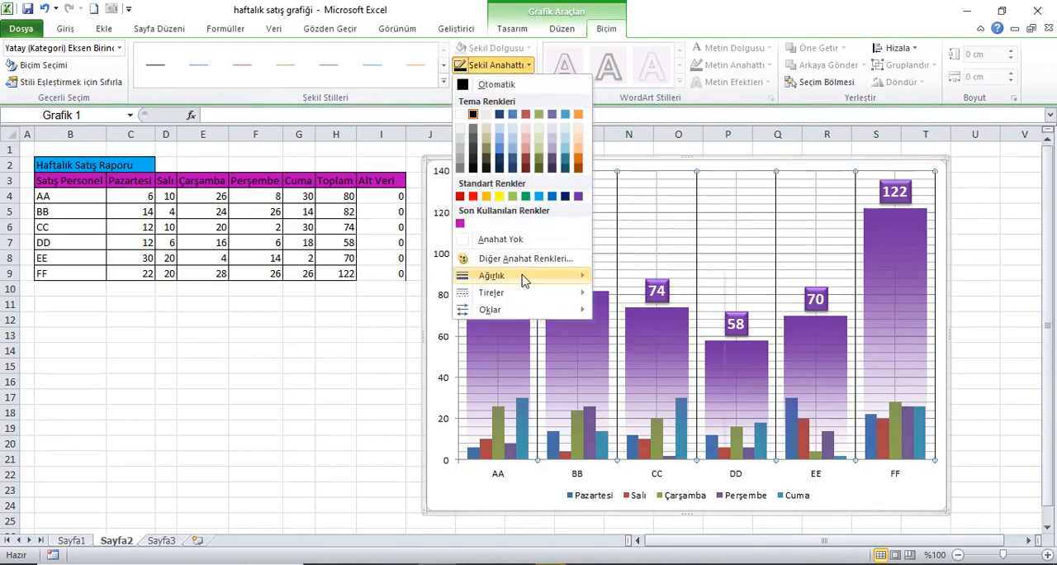
mouse_move(524, 278)
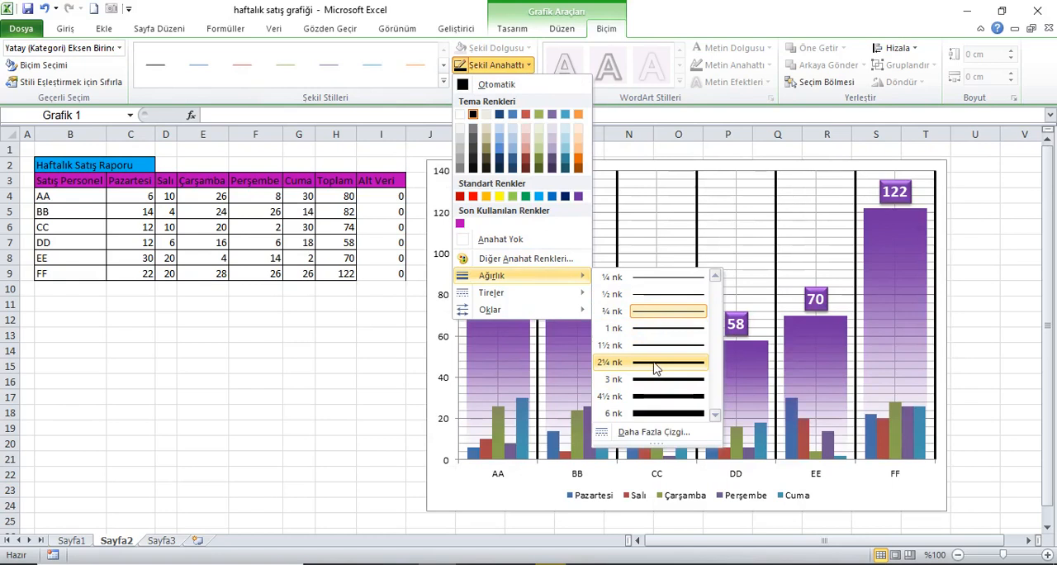
left_click(657, 369)
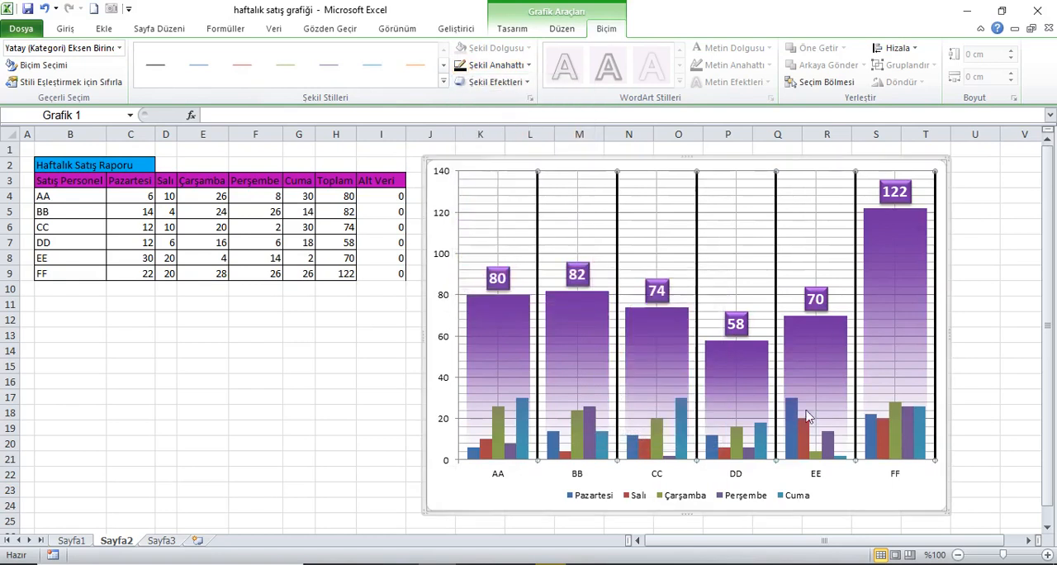
Make the vertical value axis labels bold with font size 12
left_click(447, 257)
left_click(65, 29)
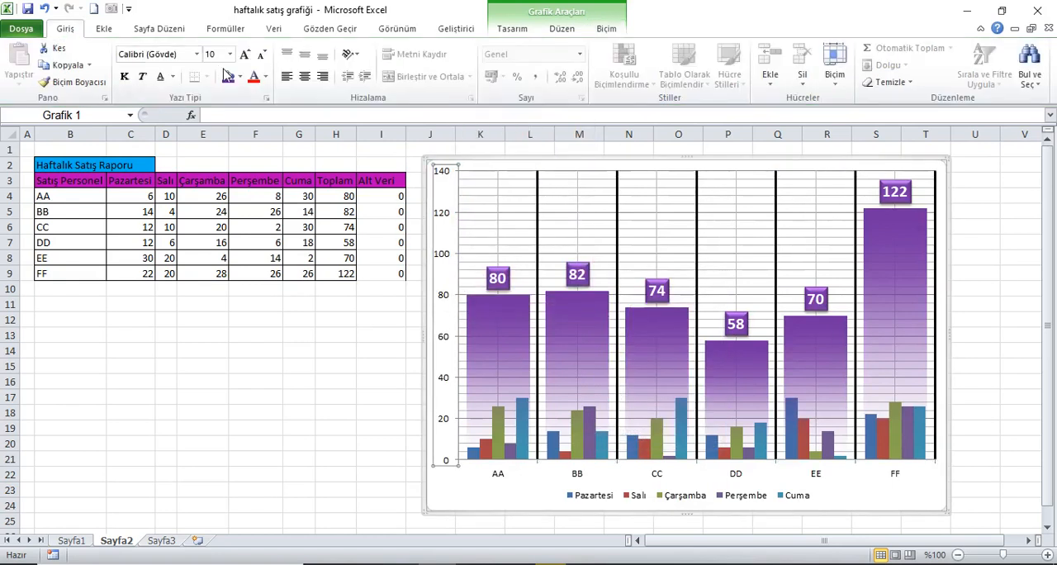
left_click(244, 55)
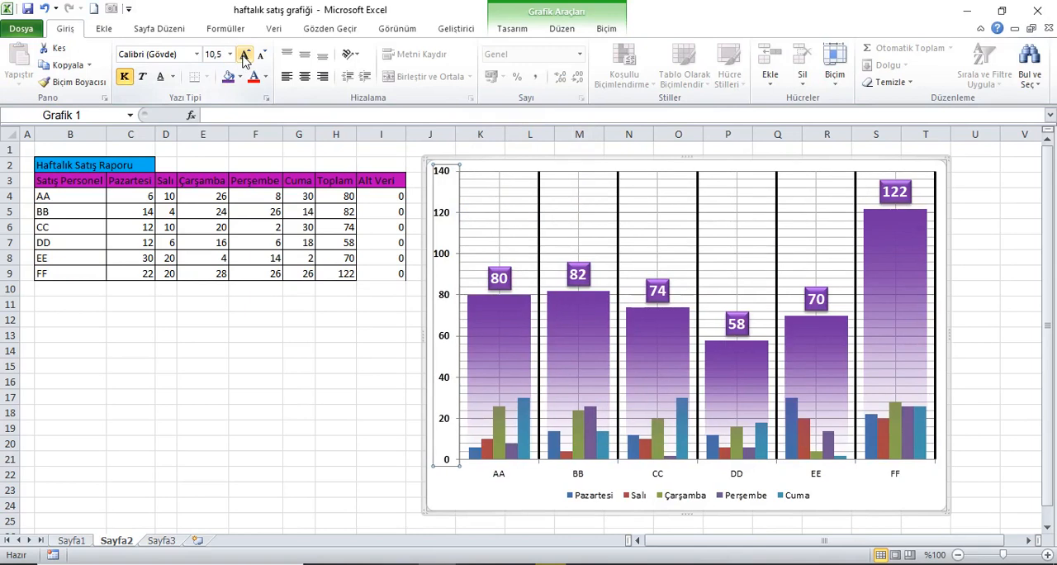
left_click(245, 55)
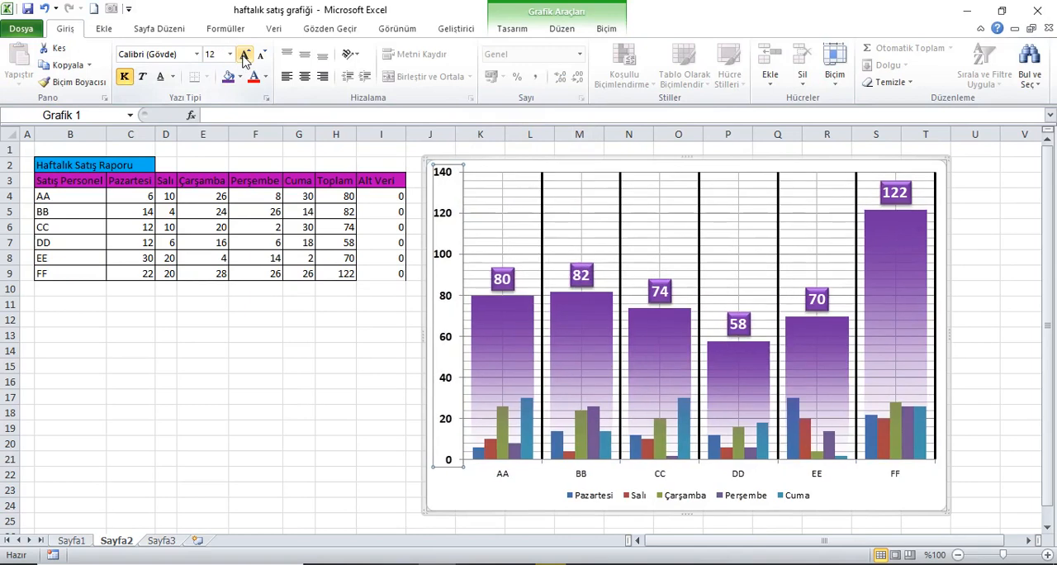
Make the salesperson labels on the horizontal category axis bold with font size 12
left_click(504, 475)
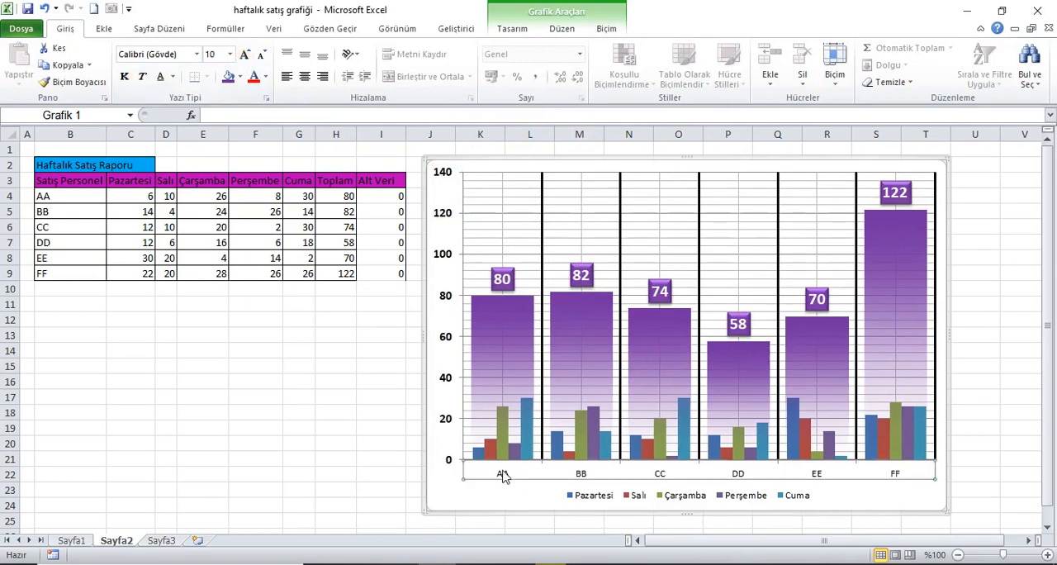
left_click(124, 76)
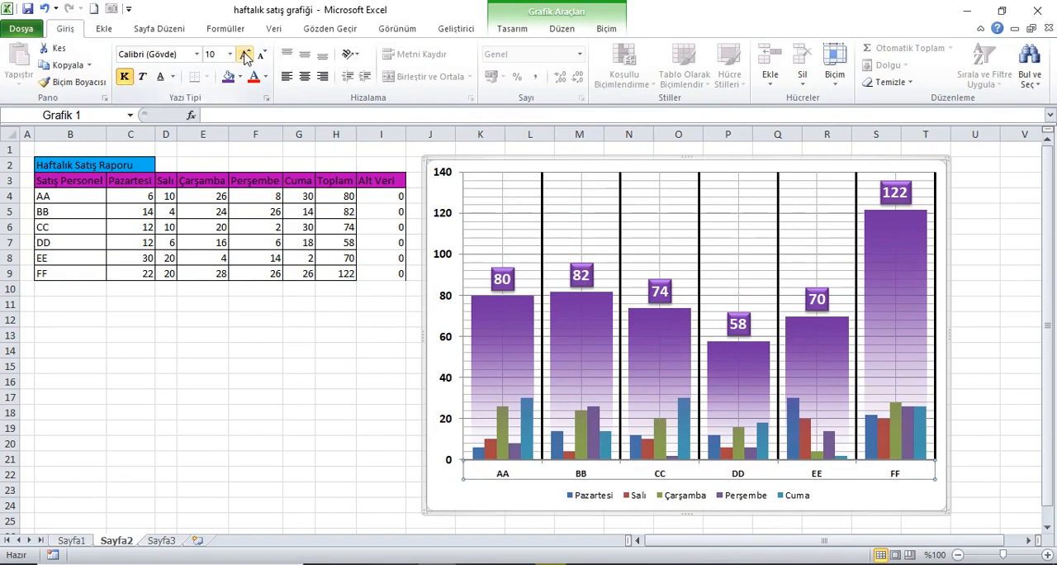
left_click(244, 54)
left_click(244, 55)
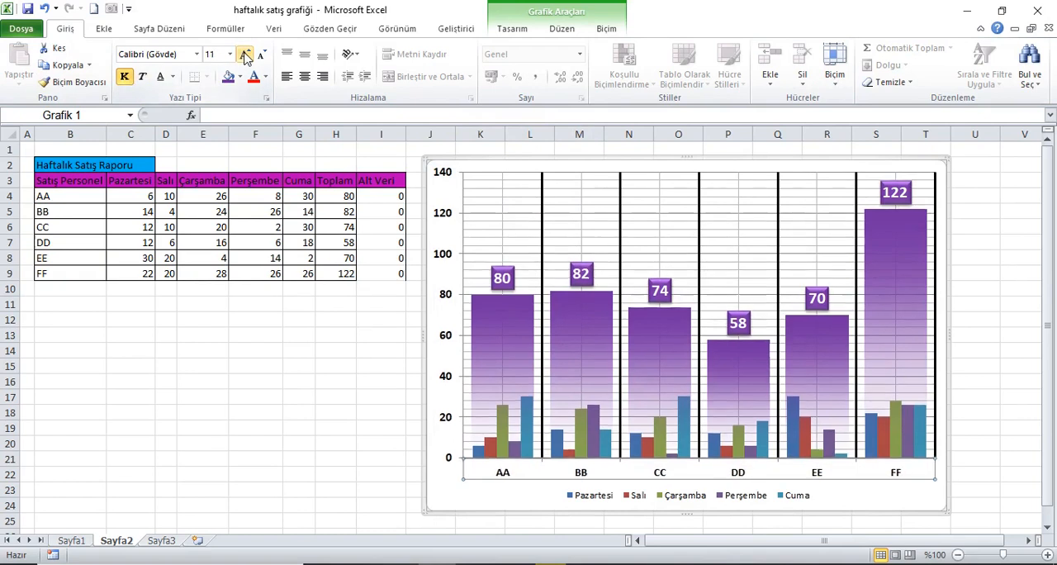
Make the chart legend text bold with font size 12 and select cell A1
left_click(616, 498)
left_click(124, 76)
left_click(244, 54)
left_click(245, 55)
left_click(245, 54)
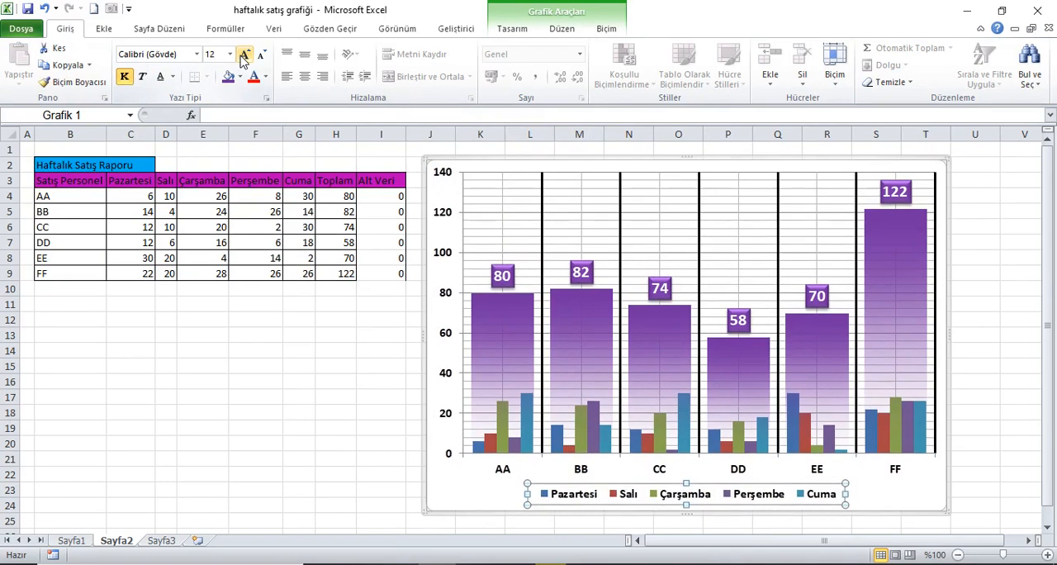
left_click(30, 150)
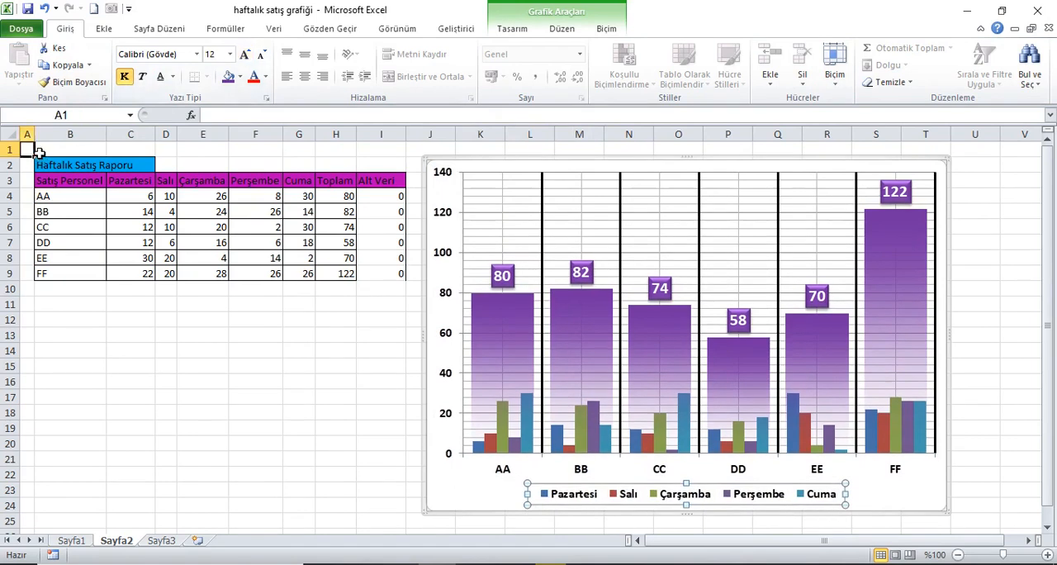